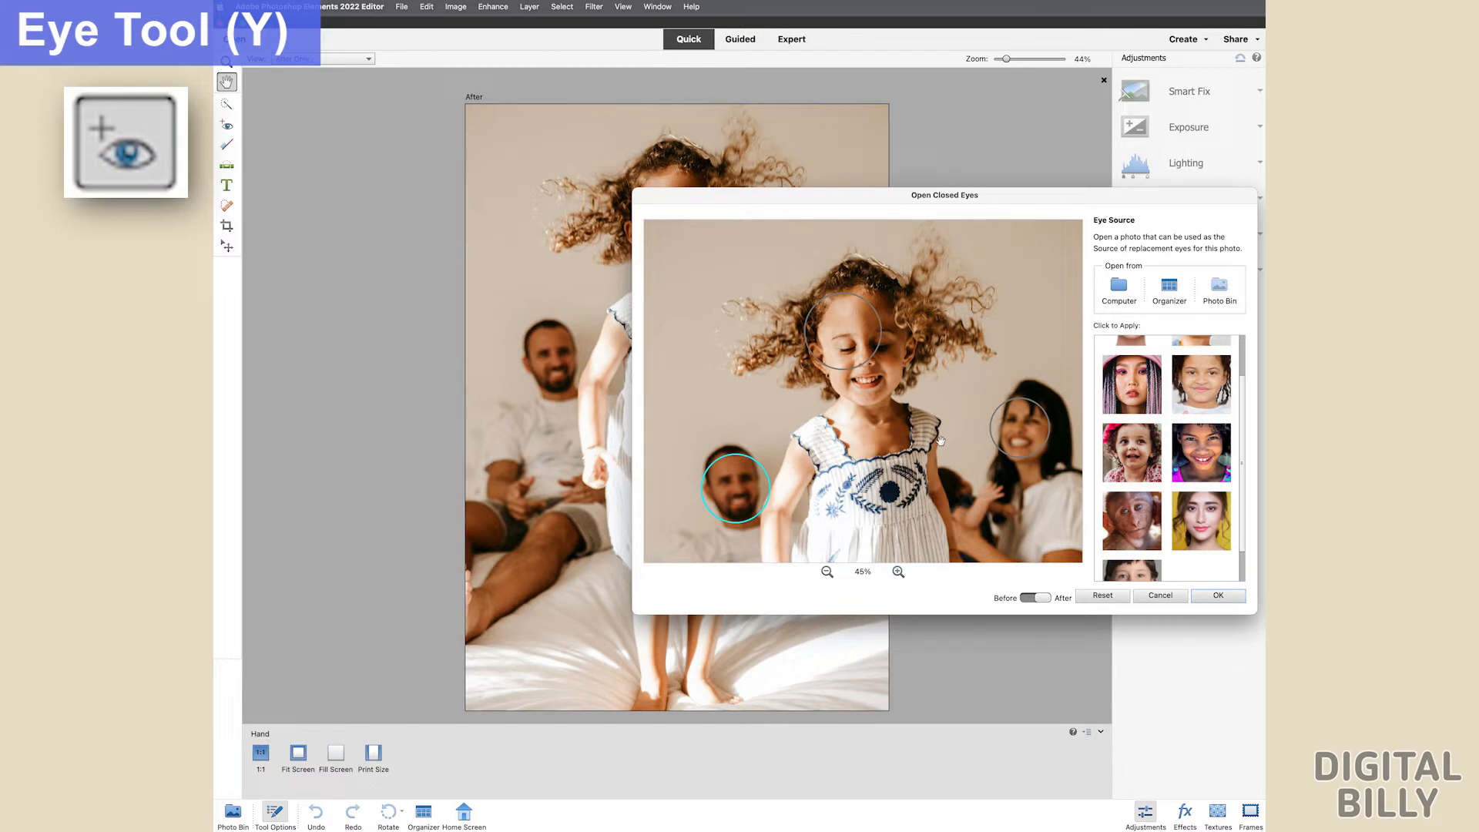
Select the young girl's face as the one to receive replacement eyes in the Open Closed Eyes correction.
click(829, 355)
scroll(829, 355, up, 1)
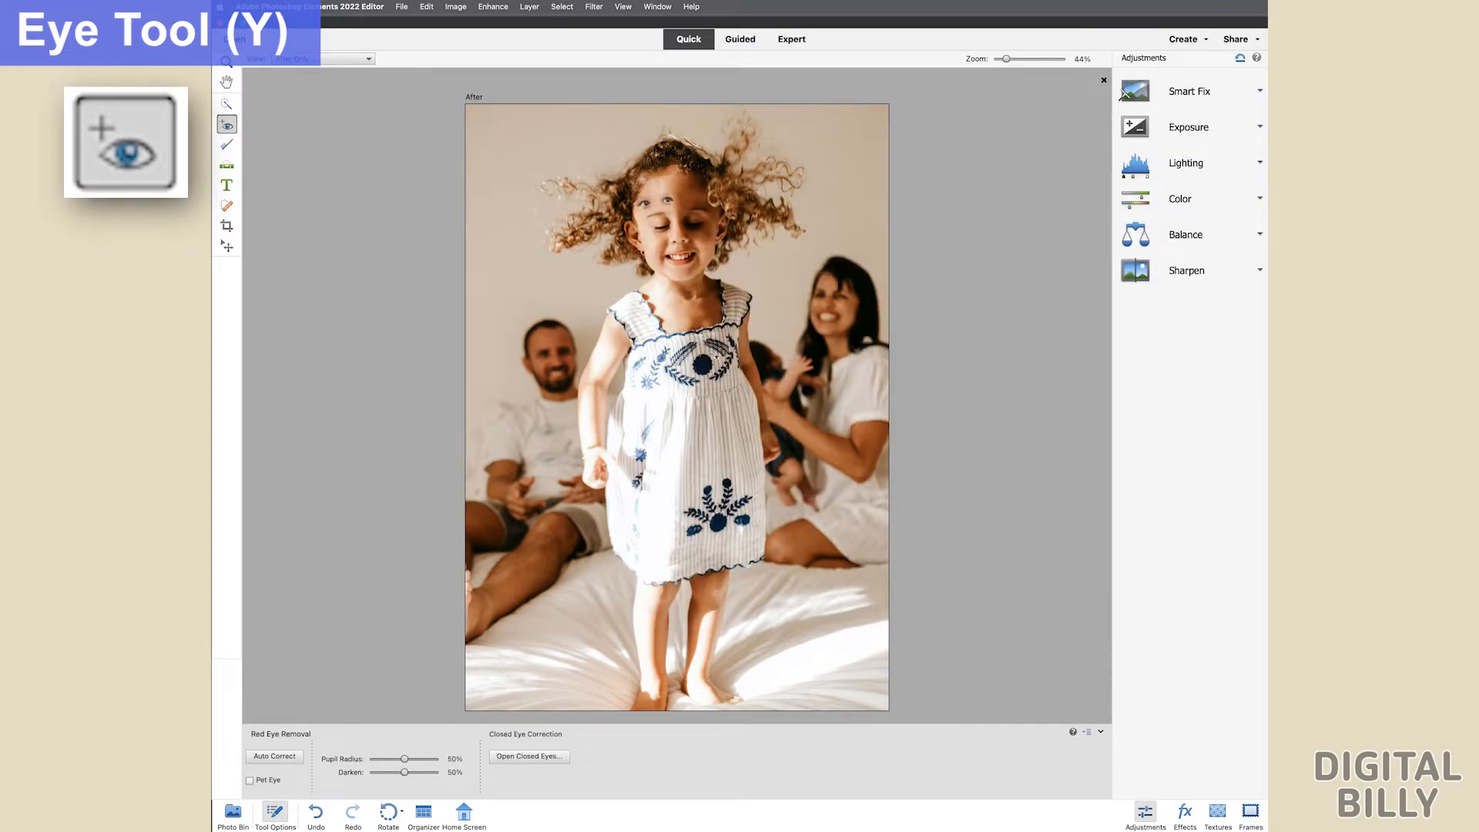
key(ctrl+1)
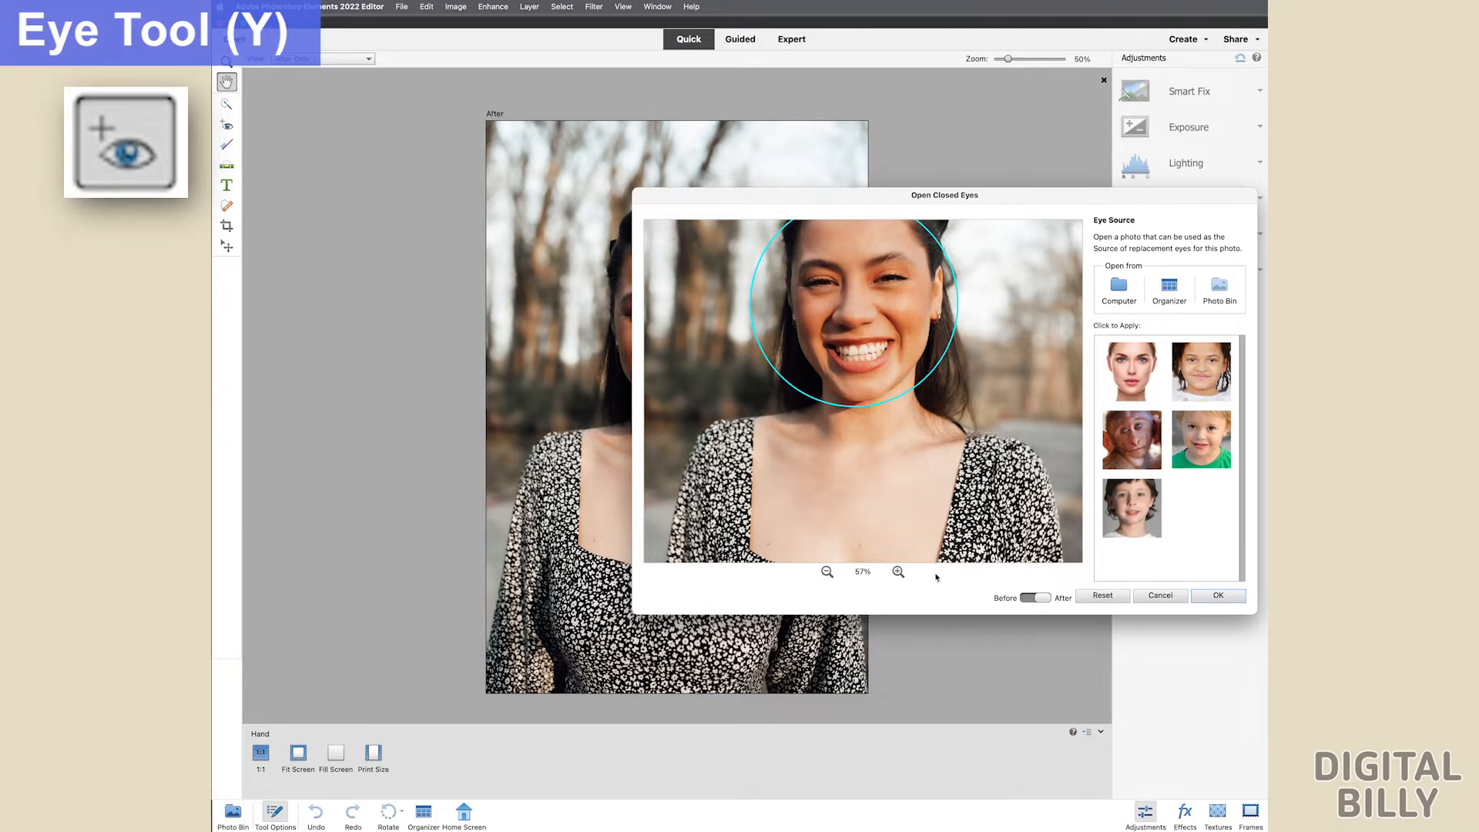
Load the yellow-background portrait from the computer as an eye source and apply its eyes to the smiling woman.
click(1121, 289)
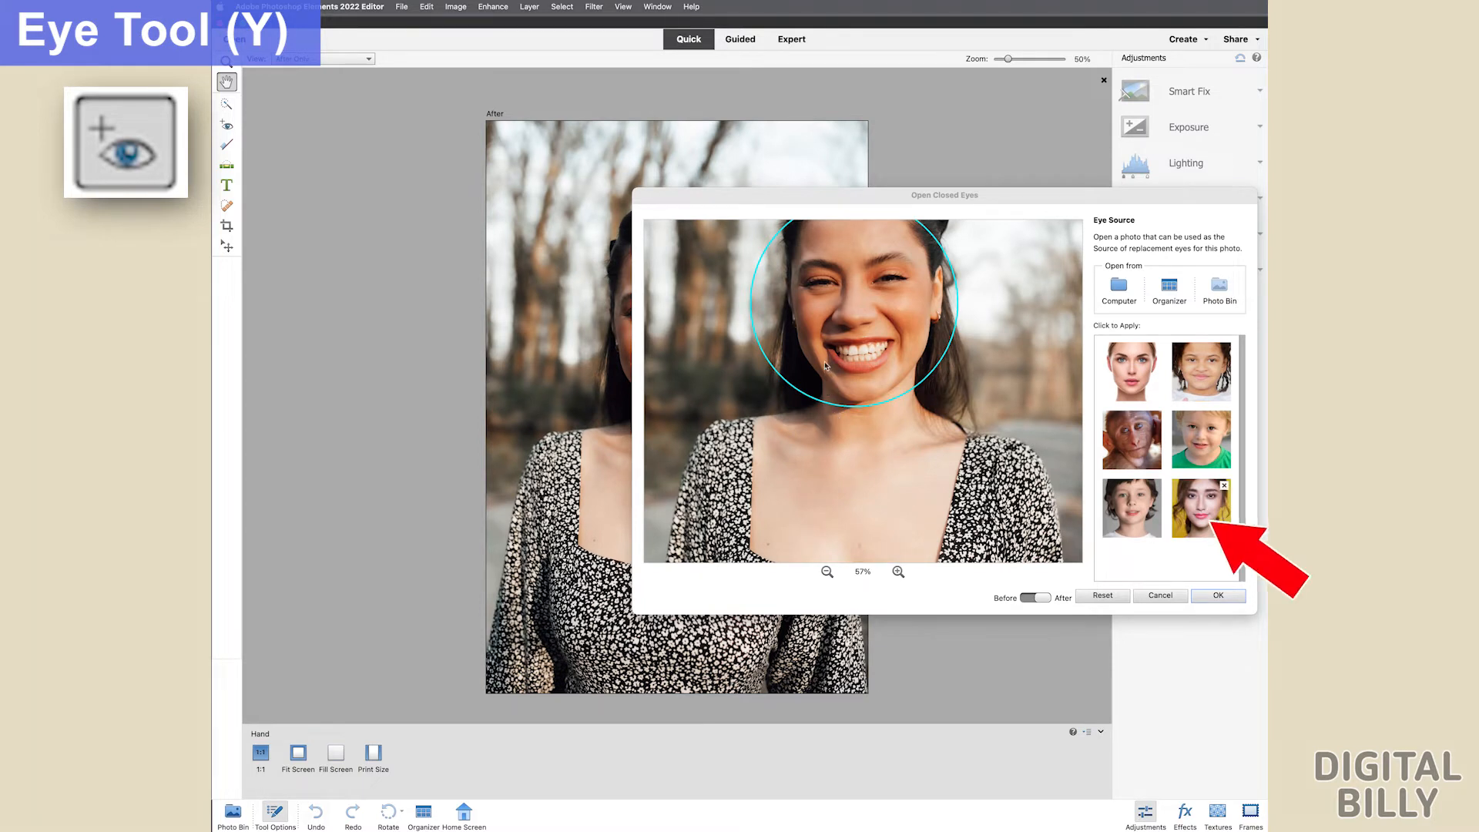
click(1206, 524)
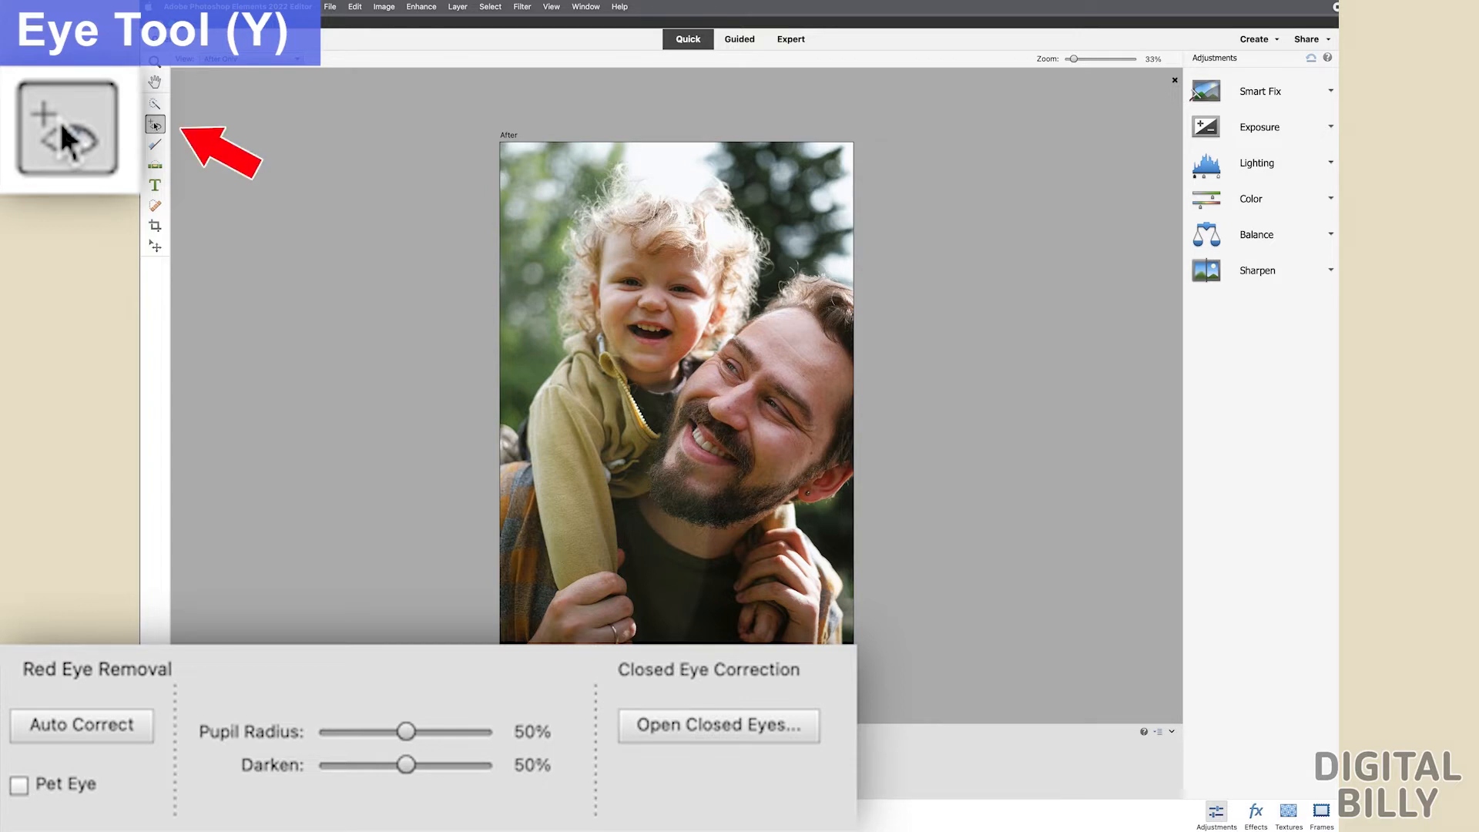
Replace the toddler's eyes with Open Closed Eyes, using the grey-background child portrait as the source.
click(724, 733)
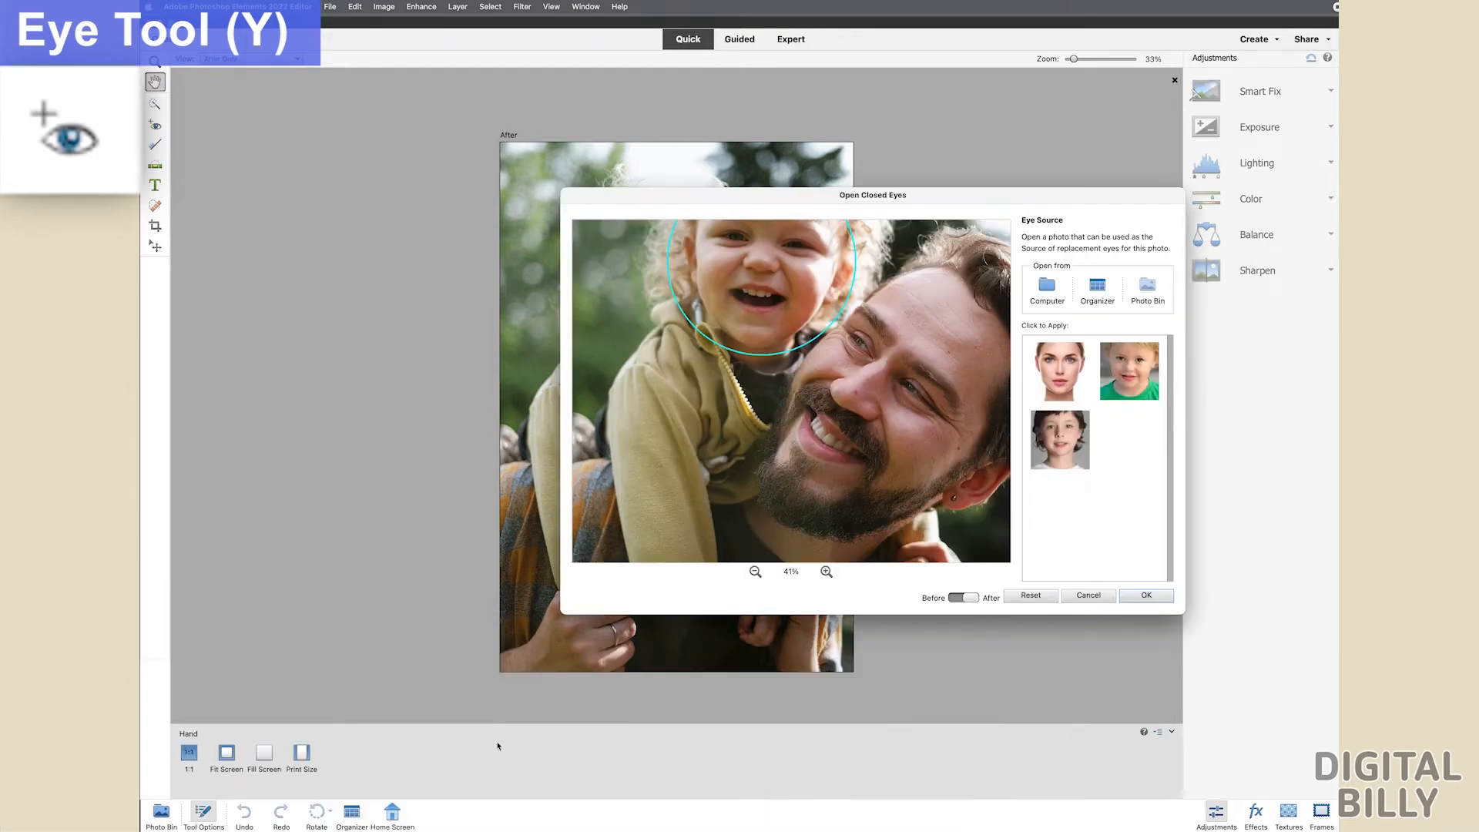
click(1059, 463)
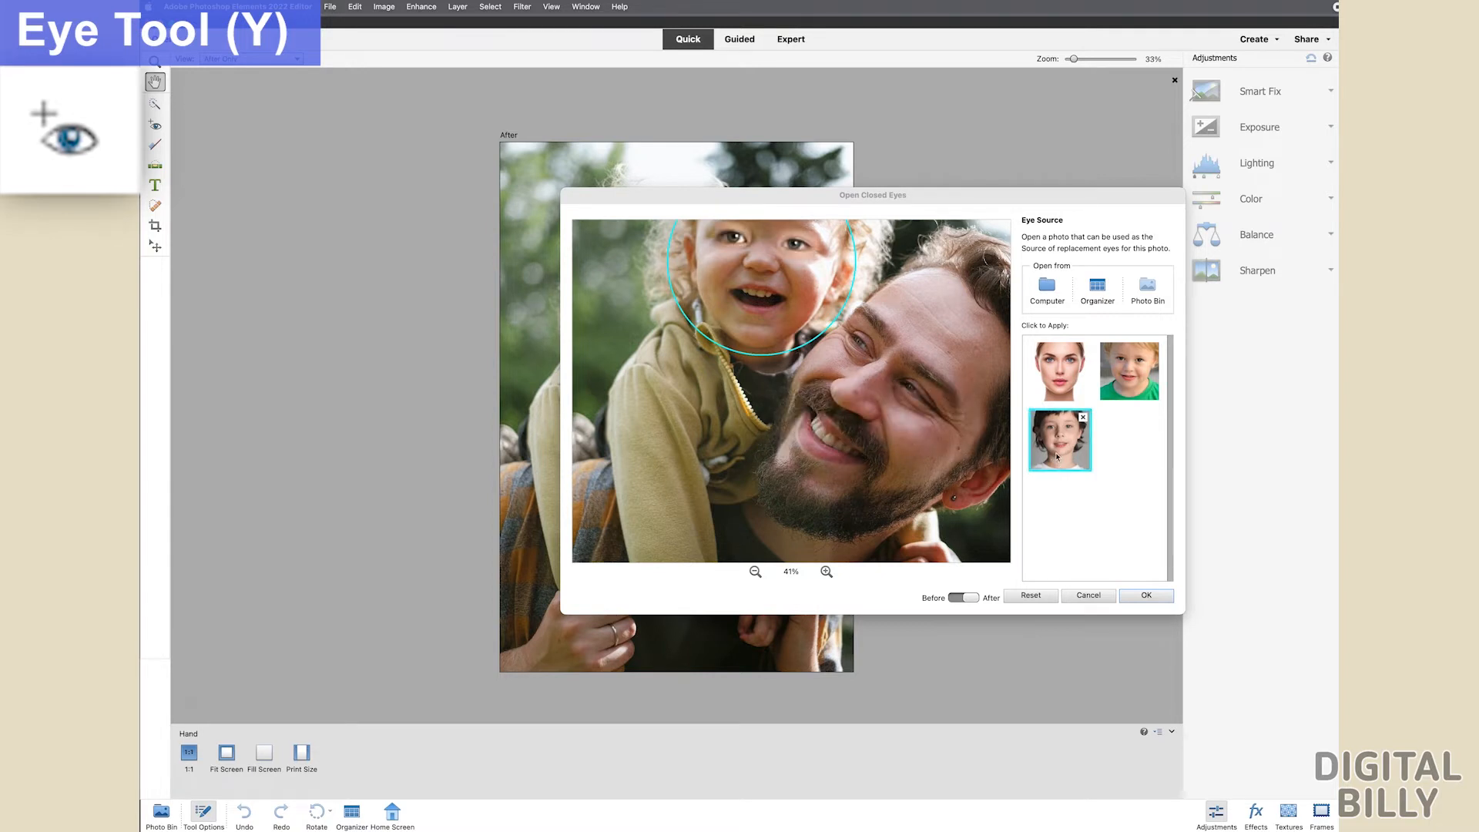
click(1128, 595)
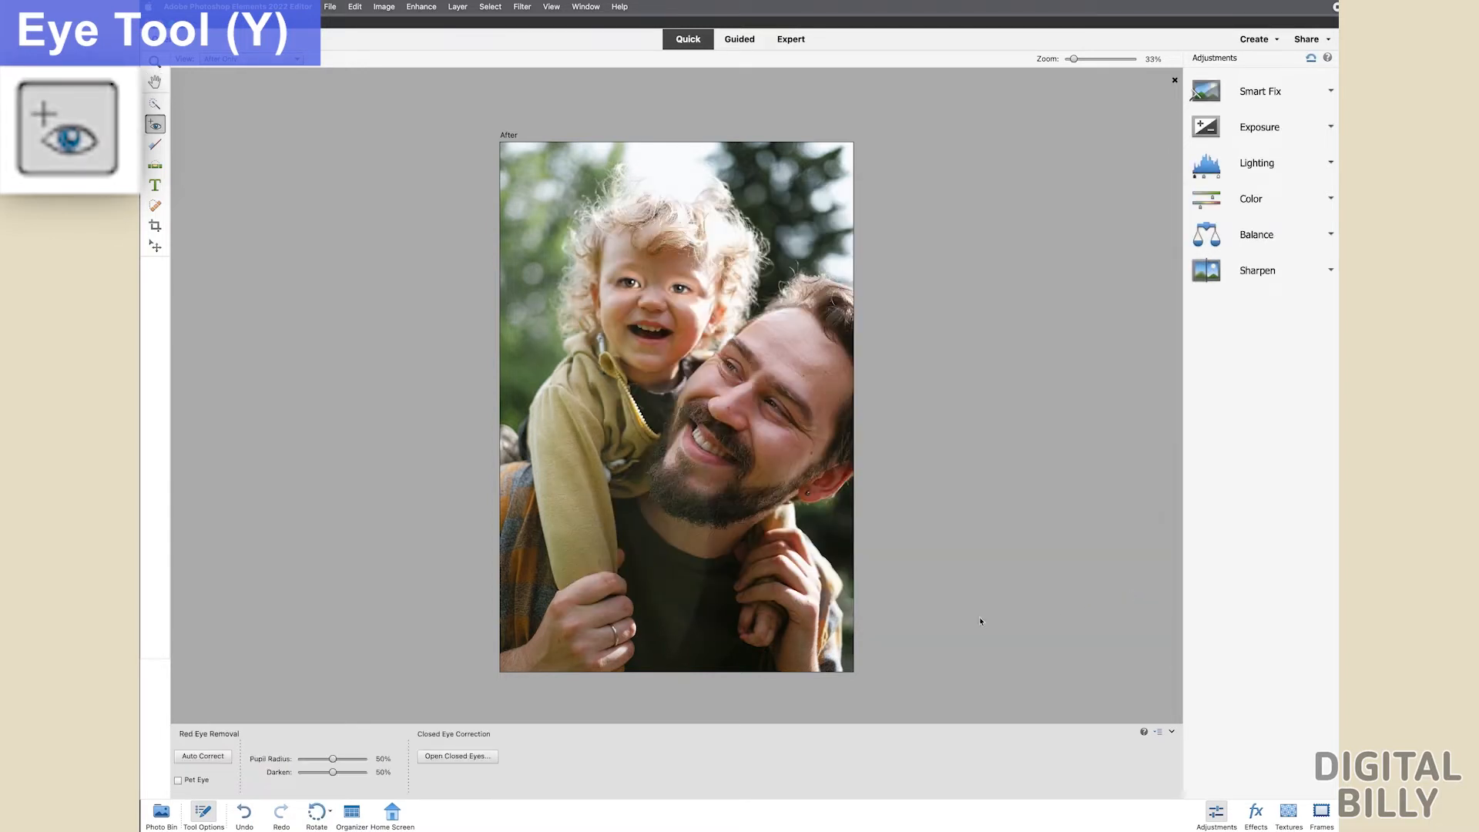
Compare the edited photo with the original in the vertical and horizontal before-and-after views and return to the after-only view.
click(262, 61)
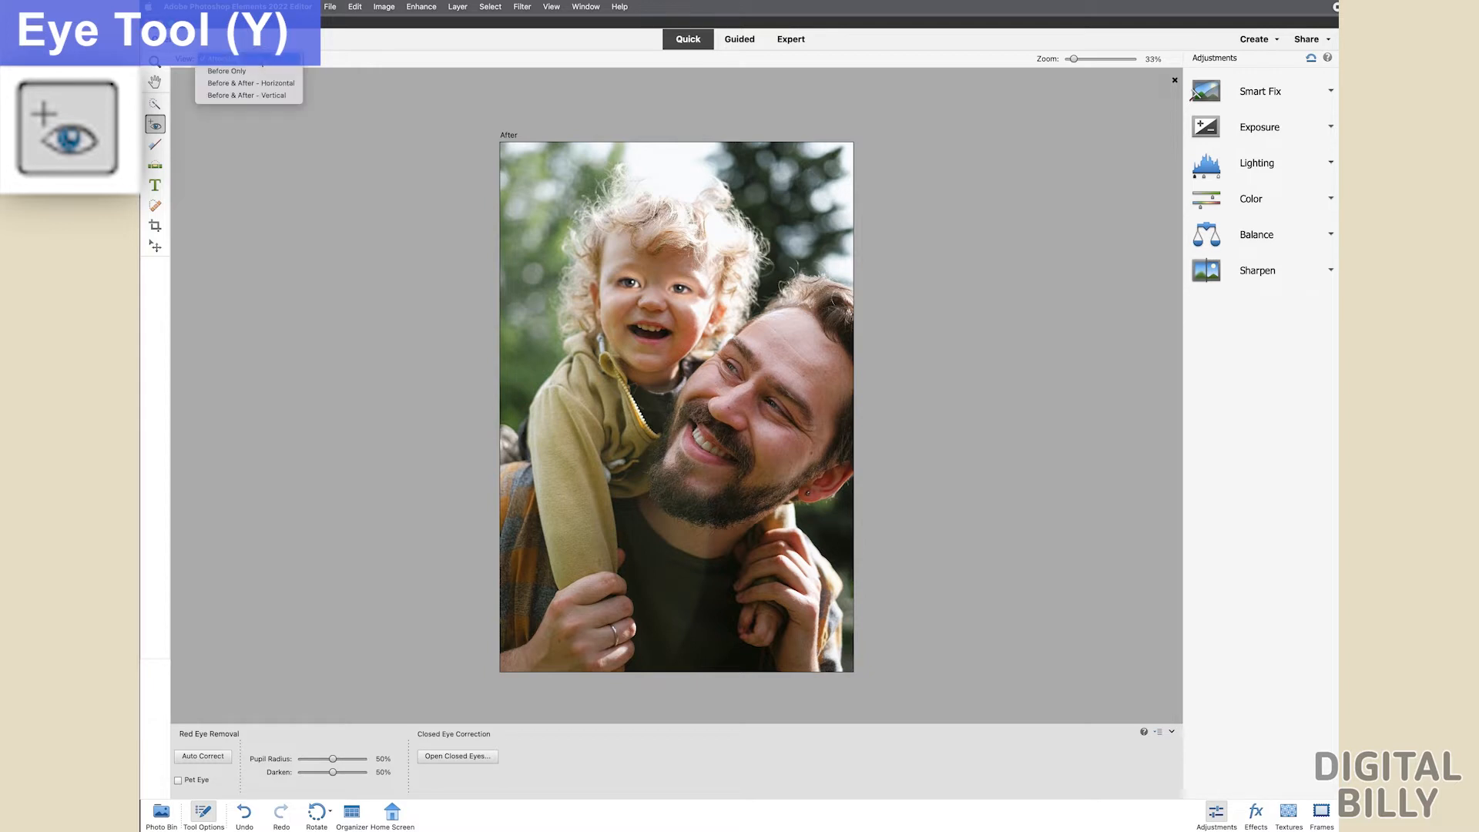
click(274, 95)
click(262, 60)
click(254, 49)
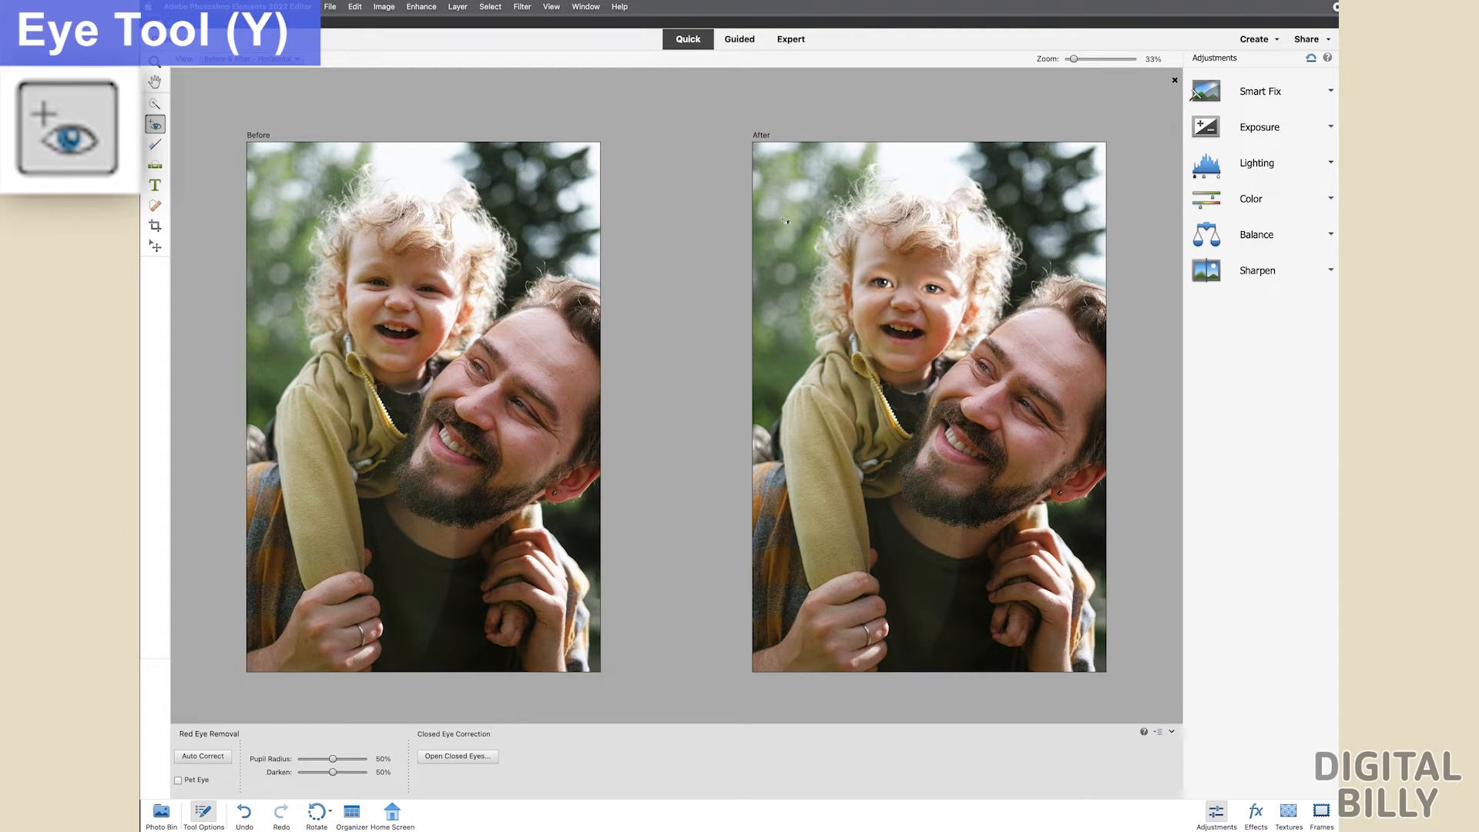
click(250, 59)
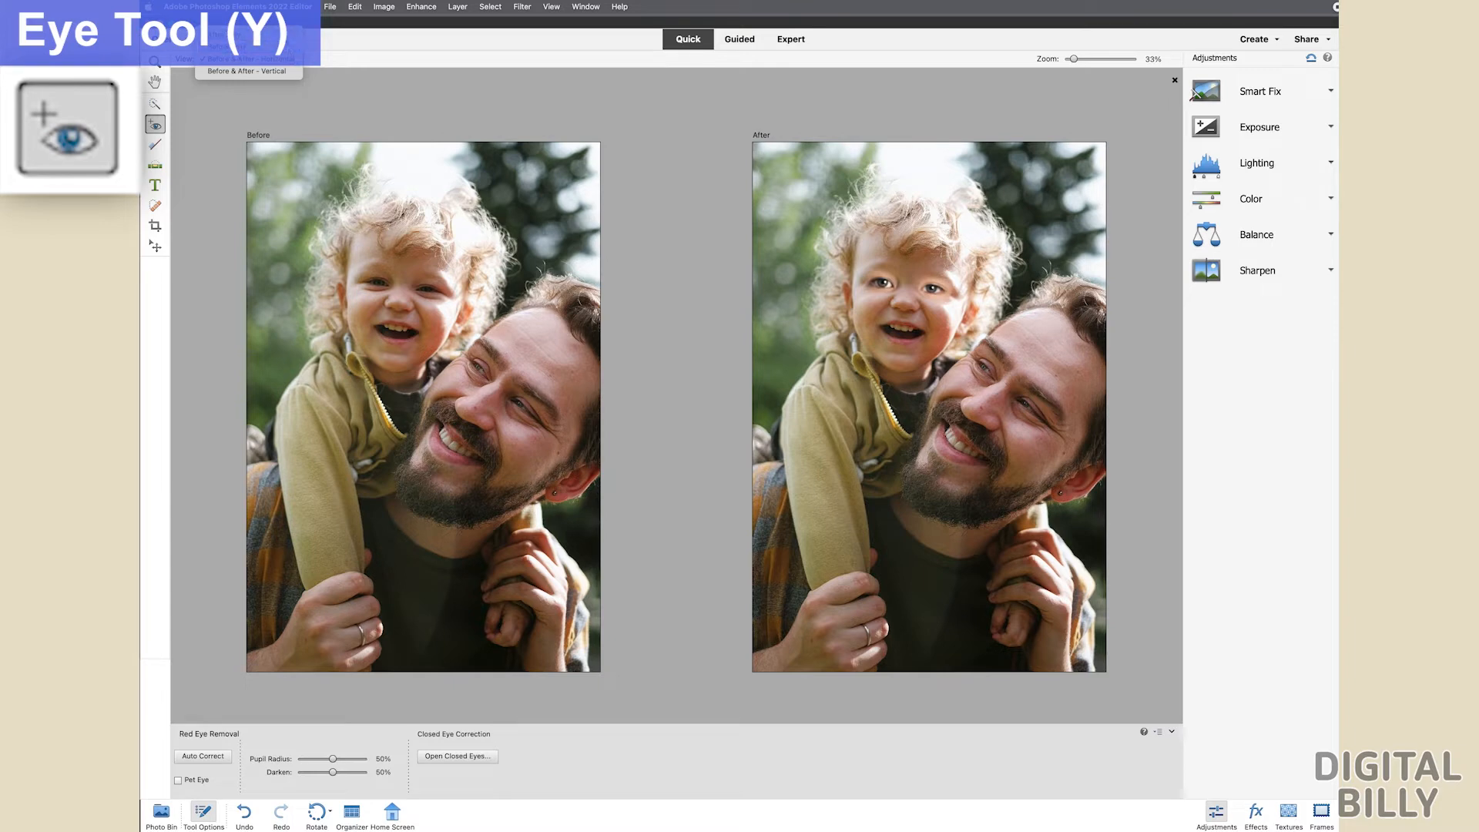
click(220, 34)
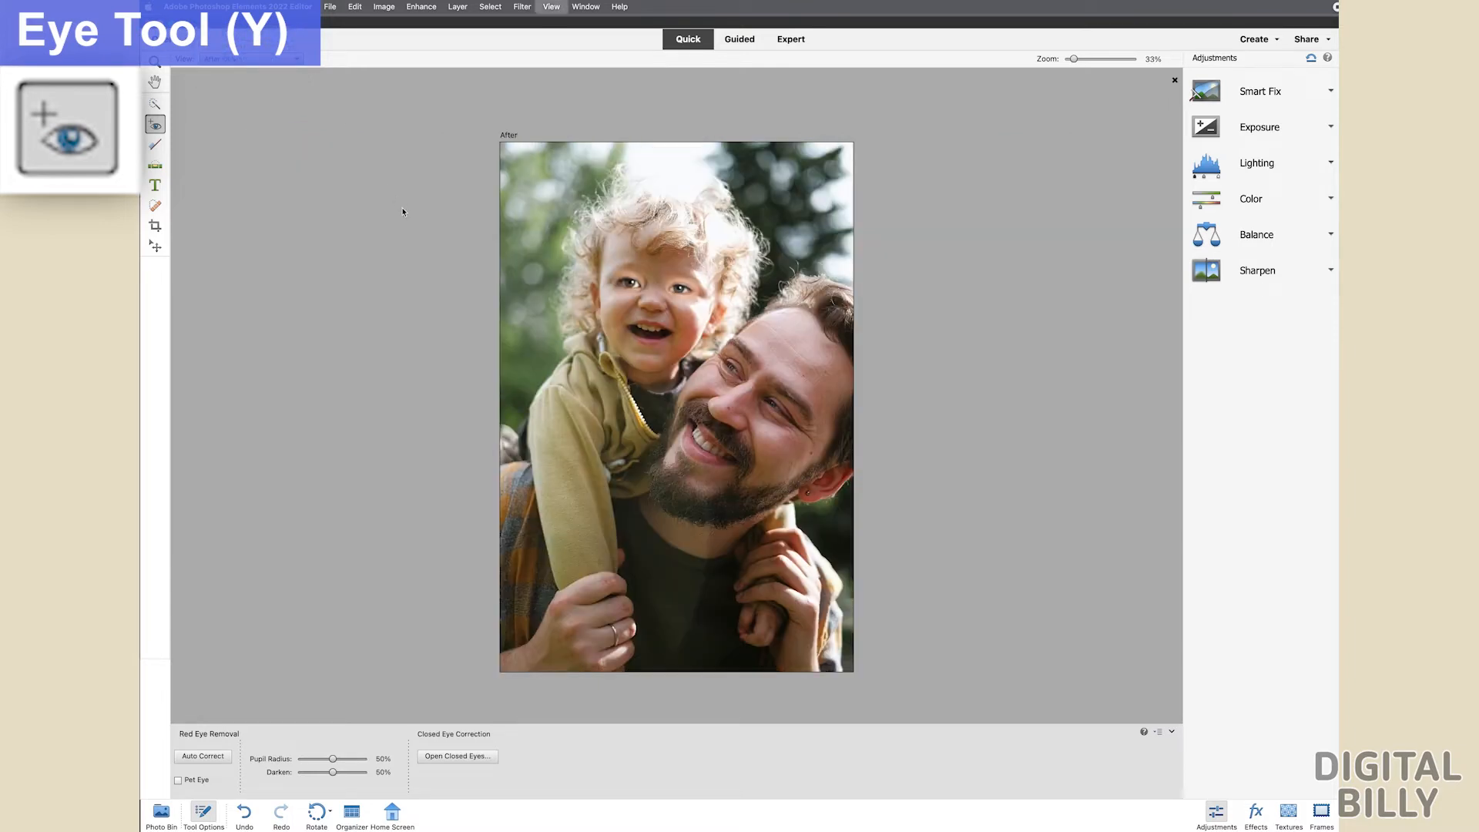
Switch the toddler photo to Expert editing mode for close work on the face.
key(super+equal)
key(super+equal)
scroll(495, 272, up, 3)
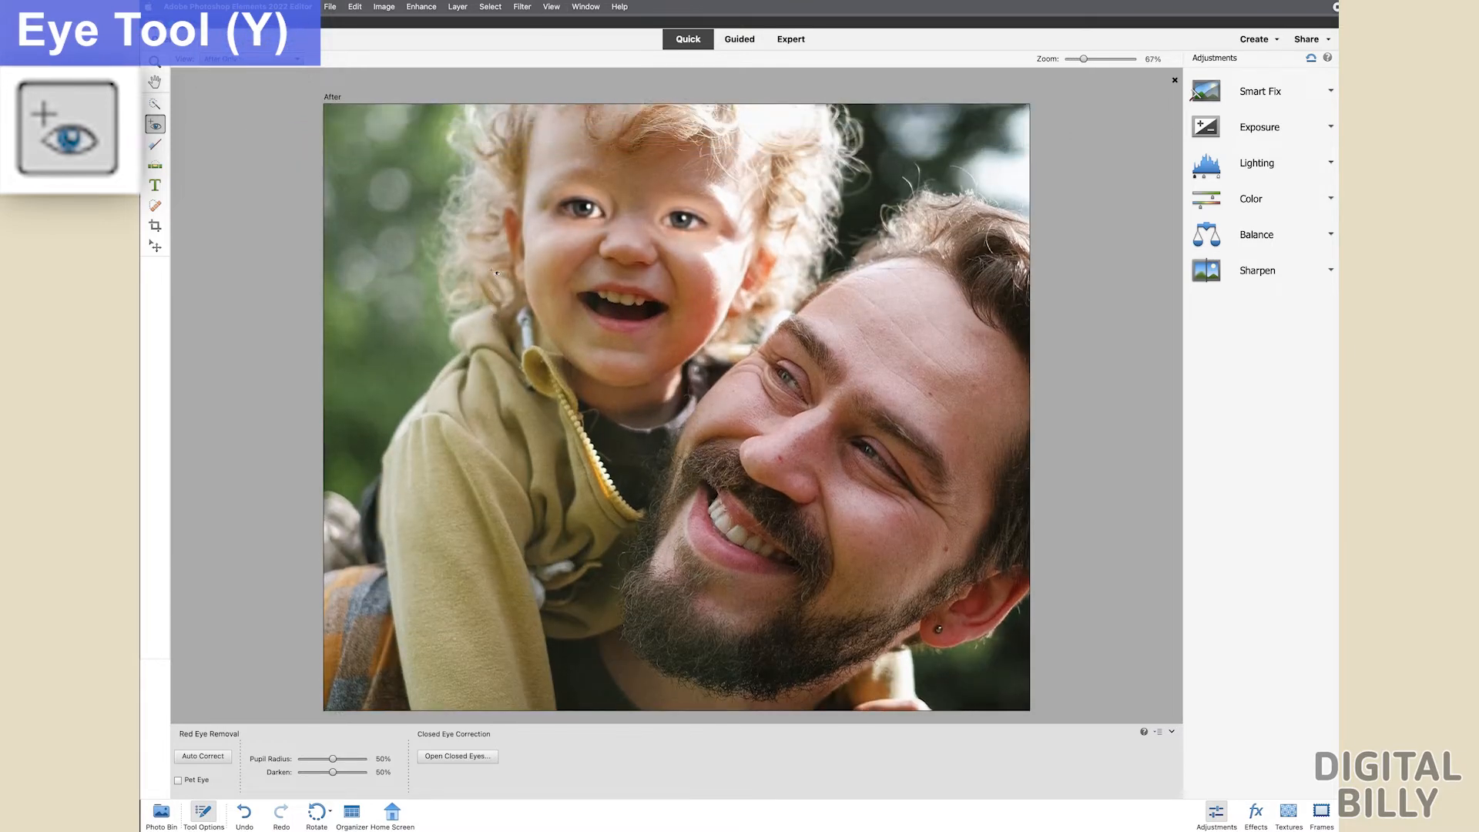
scroll(495, 272, up, 3)
key(super+equal)
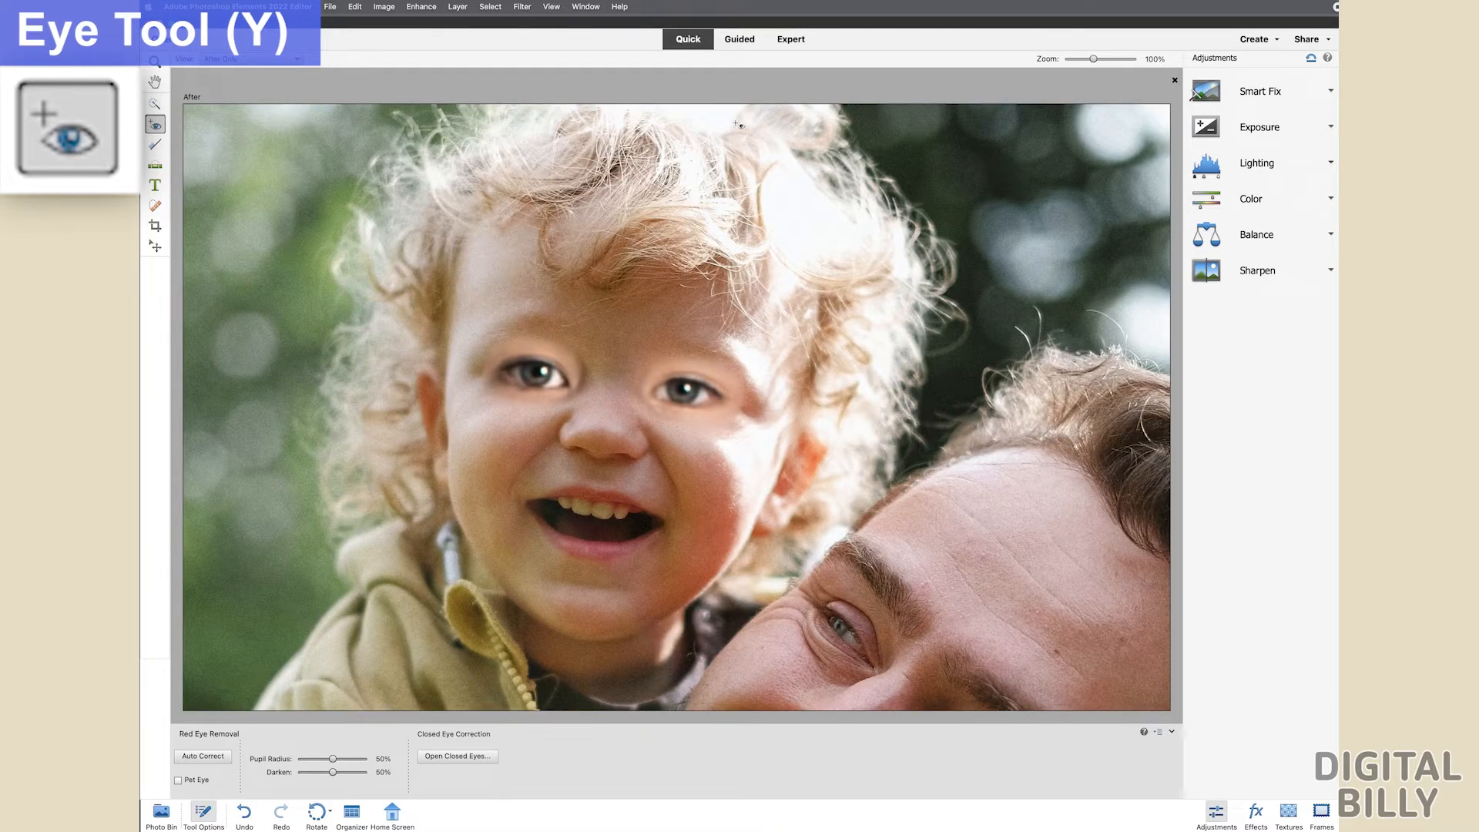
click(792, 39)
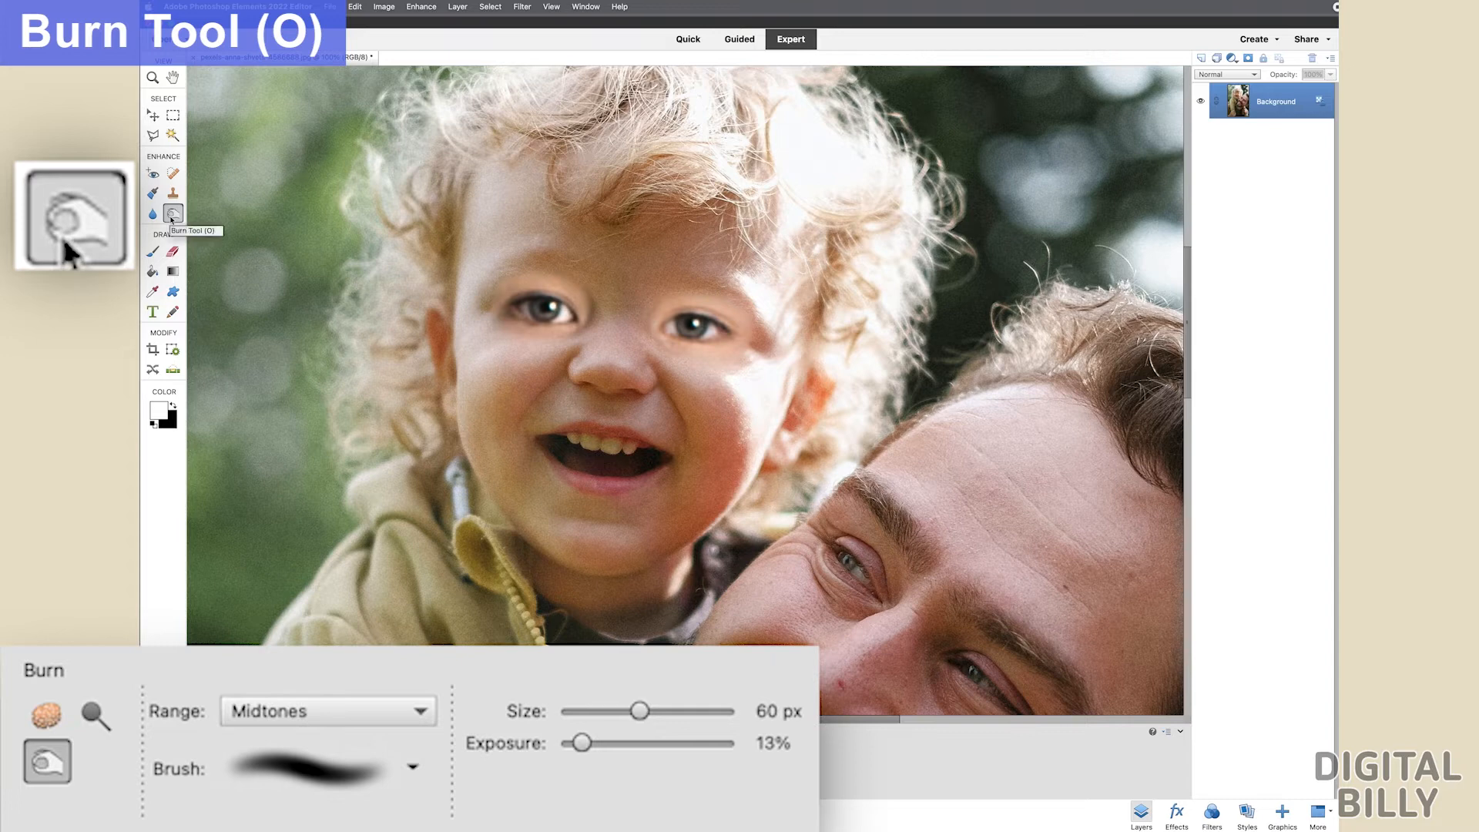
Burn the skin around both of the toddler's eyes with a 35 px brush, Midtones range and 13% exposure.
key(bracketleft)
key(bracketleft)
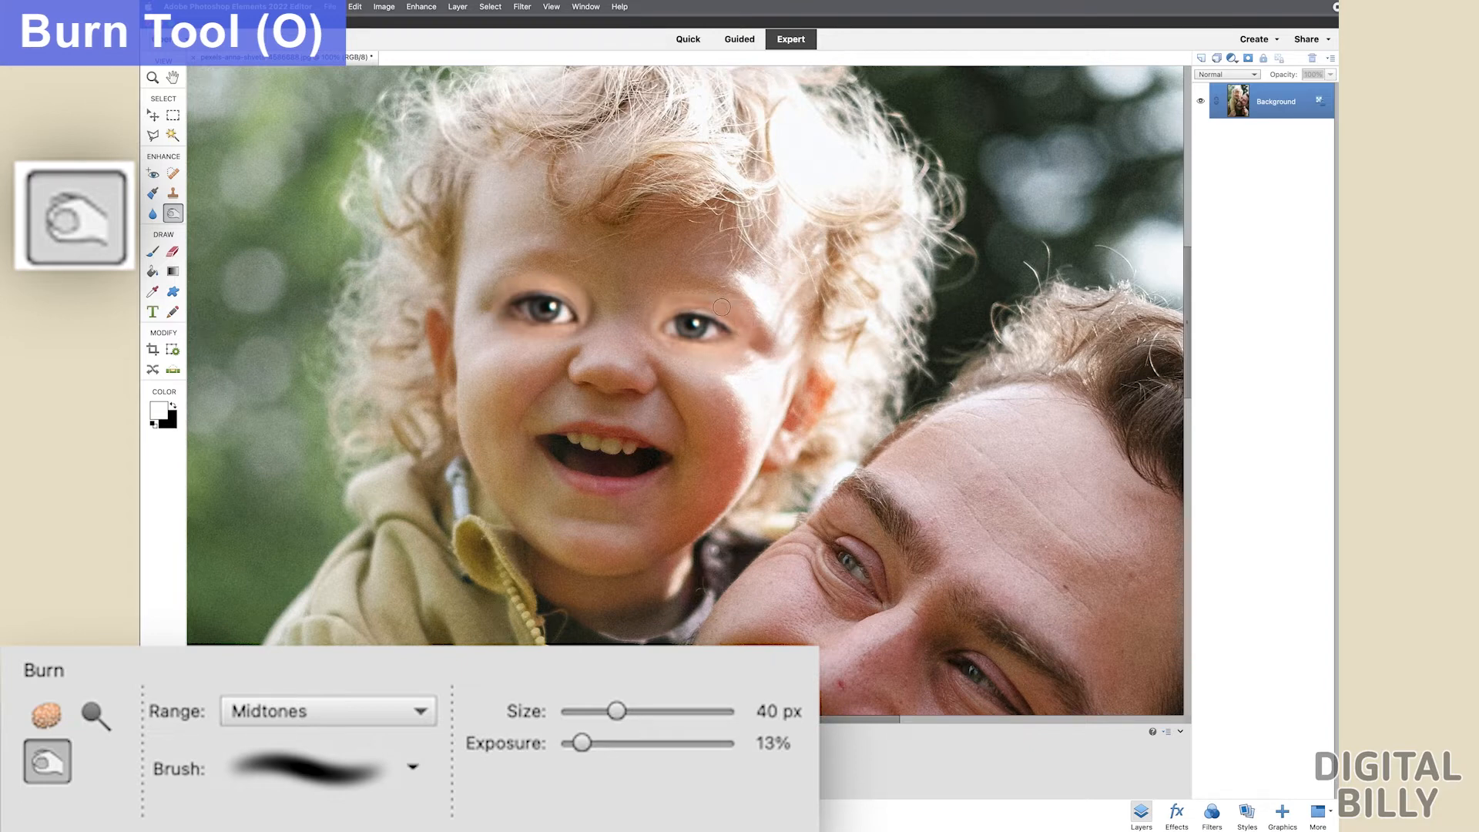
key(bracketleft)
drag(711, 357, 659, 345)
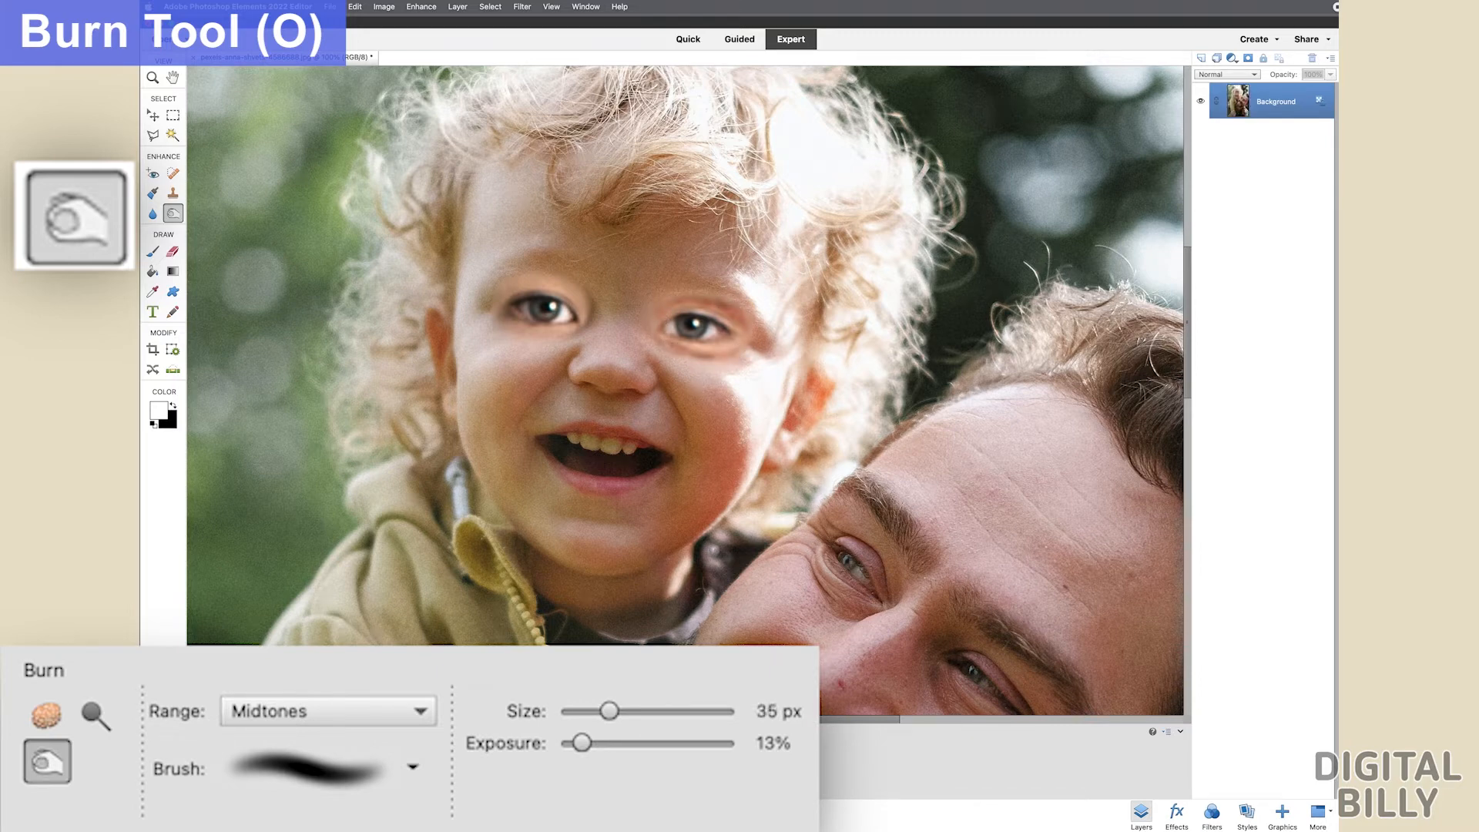
drag(709, 357, 713, 340)
drag(584, 300, 569, 281)
mouse_move(547, 334)
mouse_down()
mouse_move(531, 335)
mouse_move(578, 327)
mouse_up()
drag(524, 286, 564, 288)
mouse_move(735, 344)
mouse_down()
mouse_move(709, 344)
mouse_move(735, 347)
mouse_up()
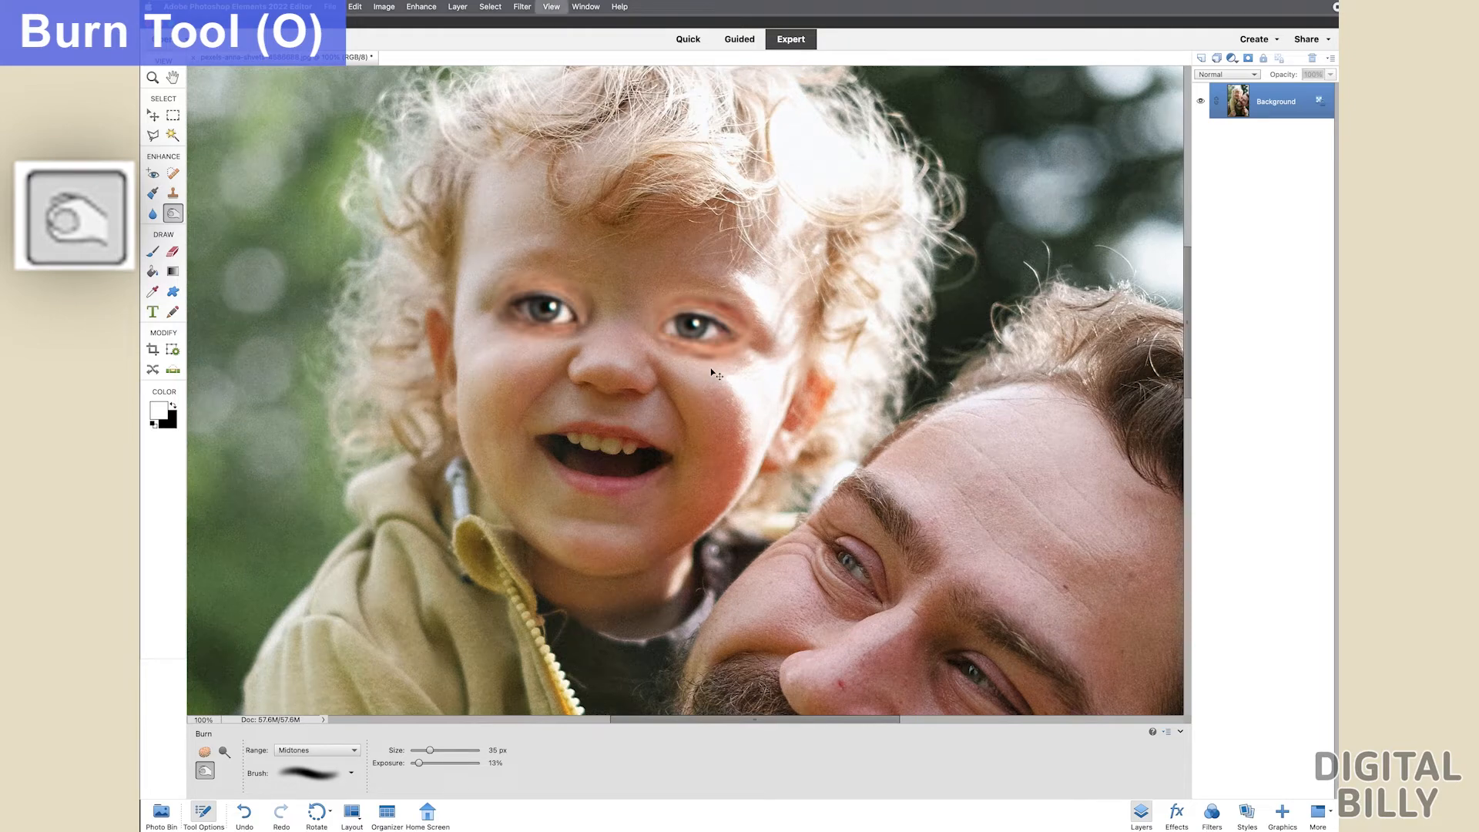
key(ctrl+minus)
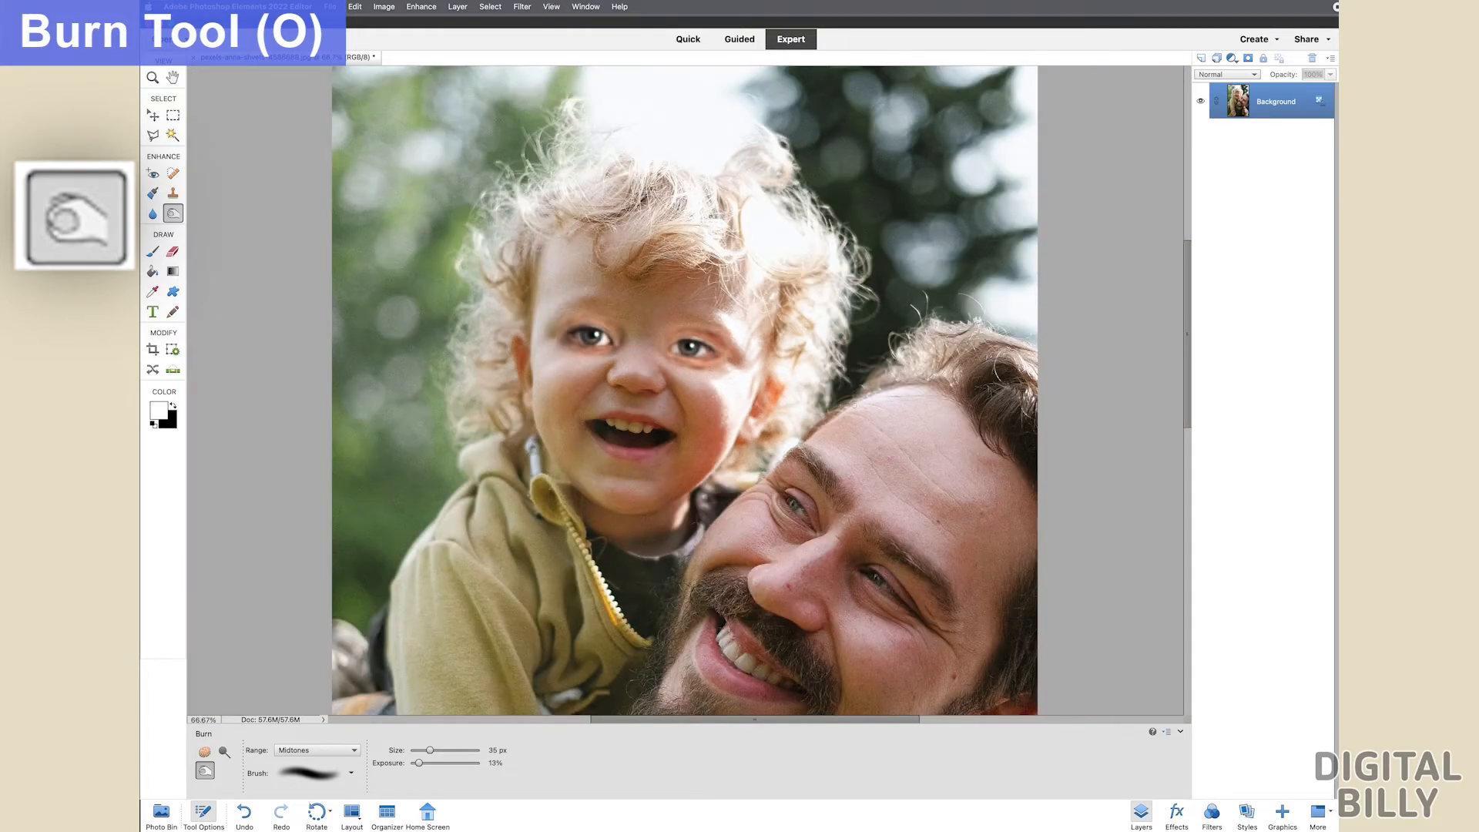
key(ctrl+minus)
key(ctrl+minus)
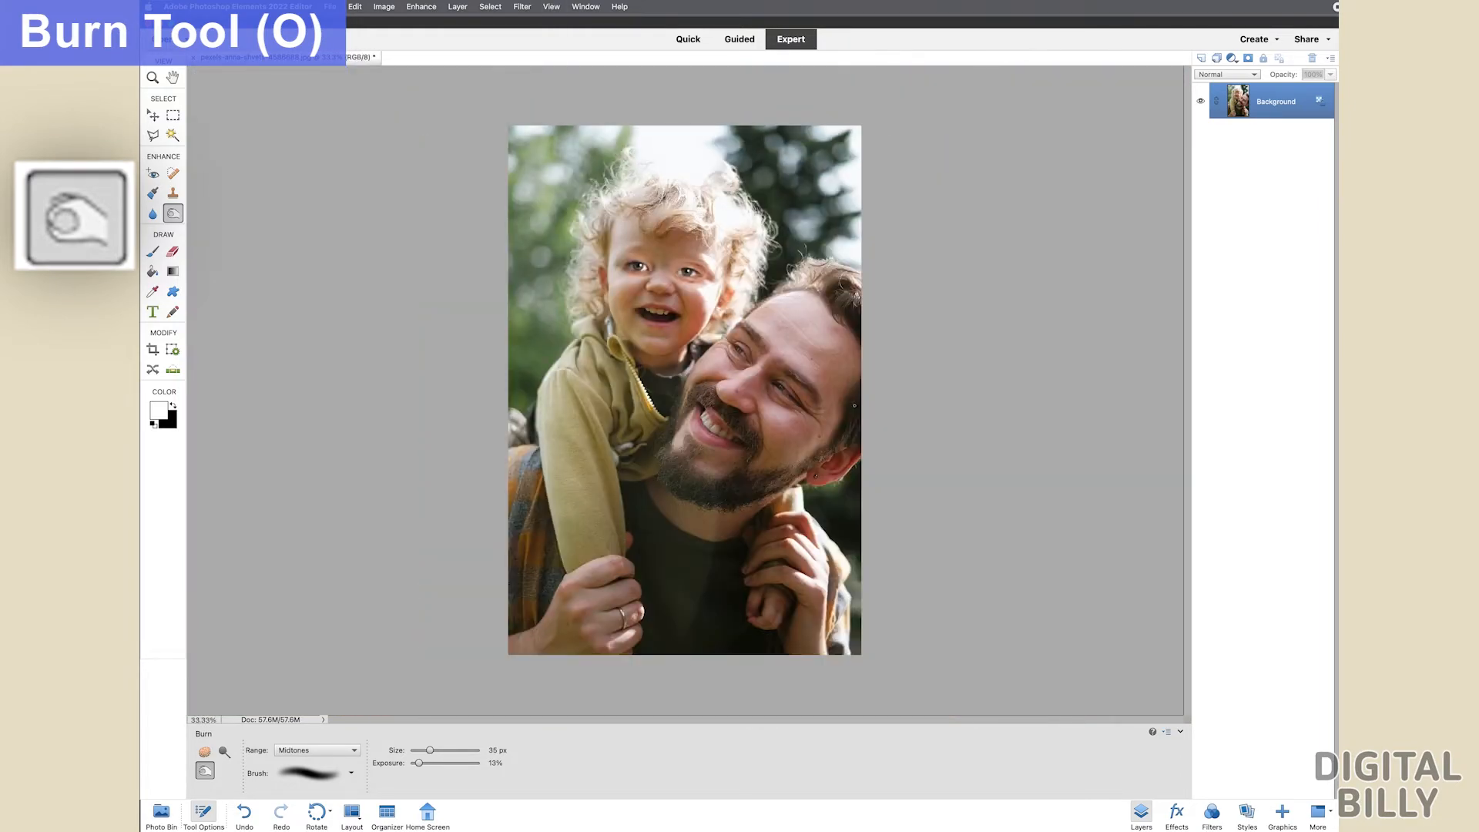
Clone forehead skin on Layer 1 over the eyelid area of the toddler's eye nearest the father, using a 50 px Clone Stamp.
key(ctrl+plus)
key(ctrl+plus)
key(ctrl+plus)
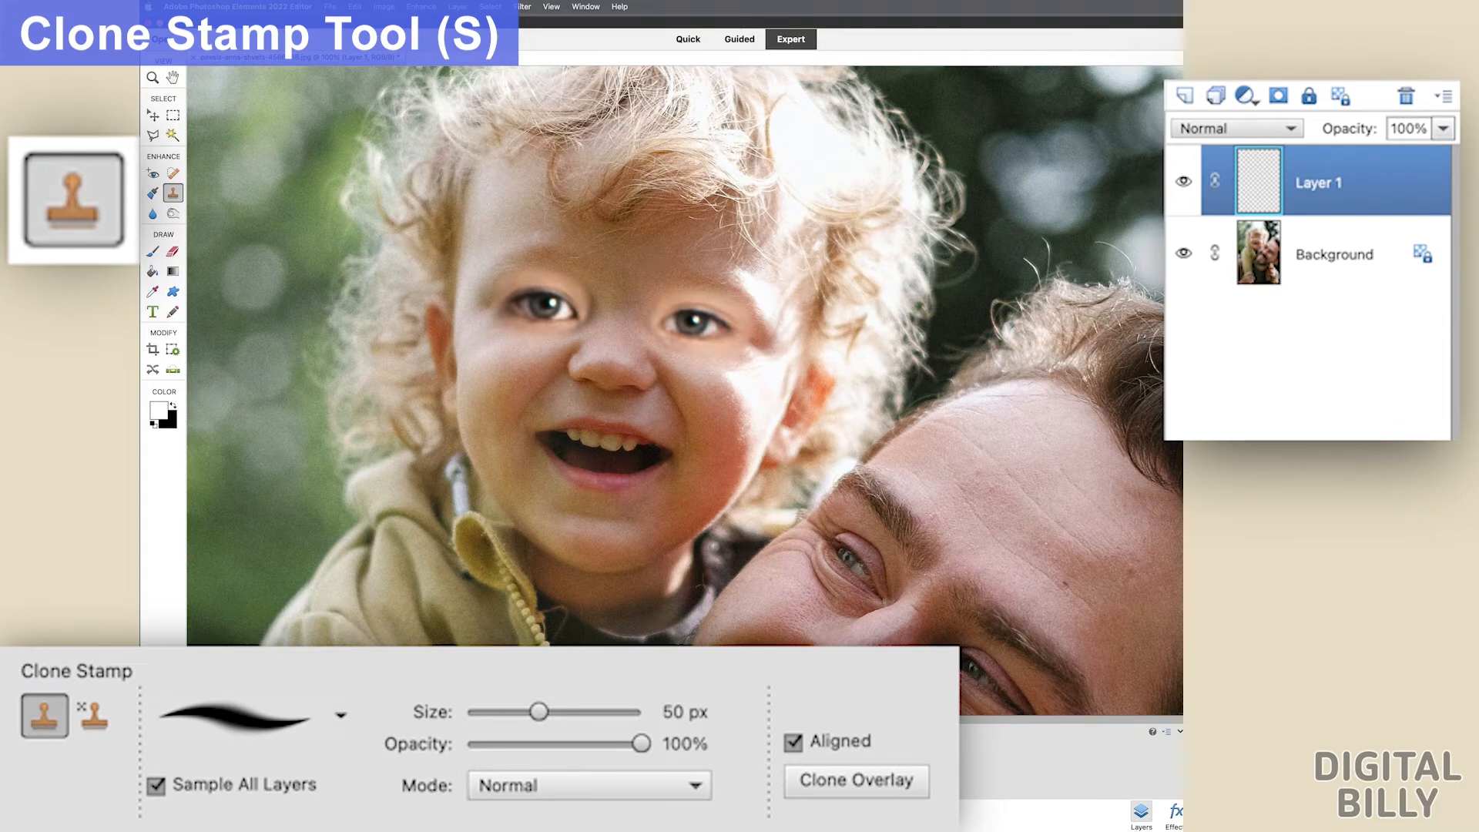
drag(664, 301, 681, 299)
mouse_move(654, 302)
mouse_down()
mouse_move(697, 296)
mouse_move(655, 320)
mouse_move(697, 304)
mouse_up()
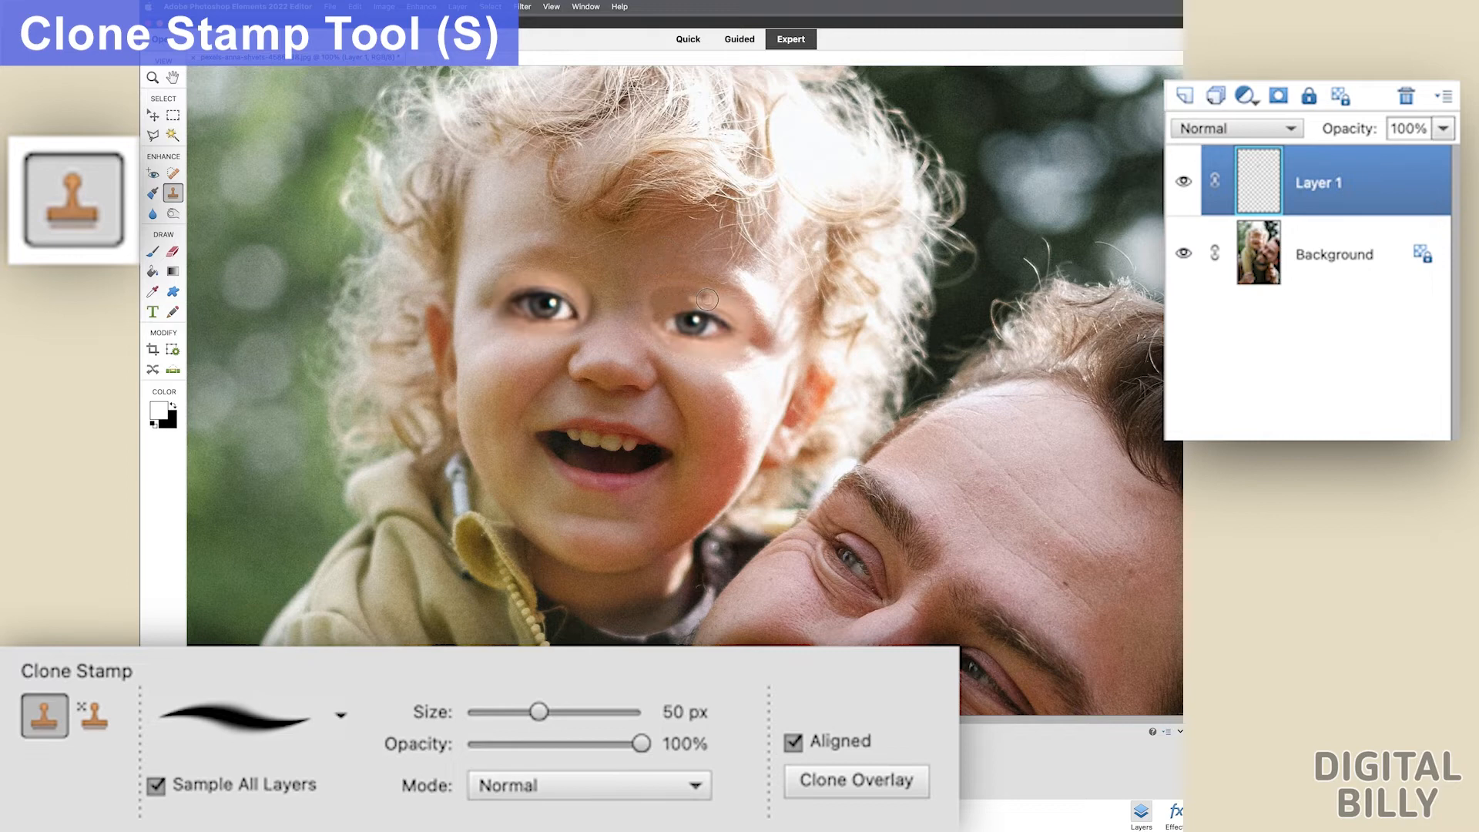
drag(702, 305, 715, 309)
alt+click(649, 242)
drag(734, 326, 720, 315)
alt+click(643, 250)
mouse_move(703, 294)
mouse_down()
mouse_move(746, 333)
mouse_move(742, 313)
mouse_up()
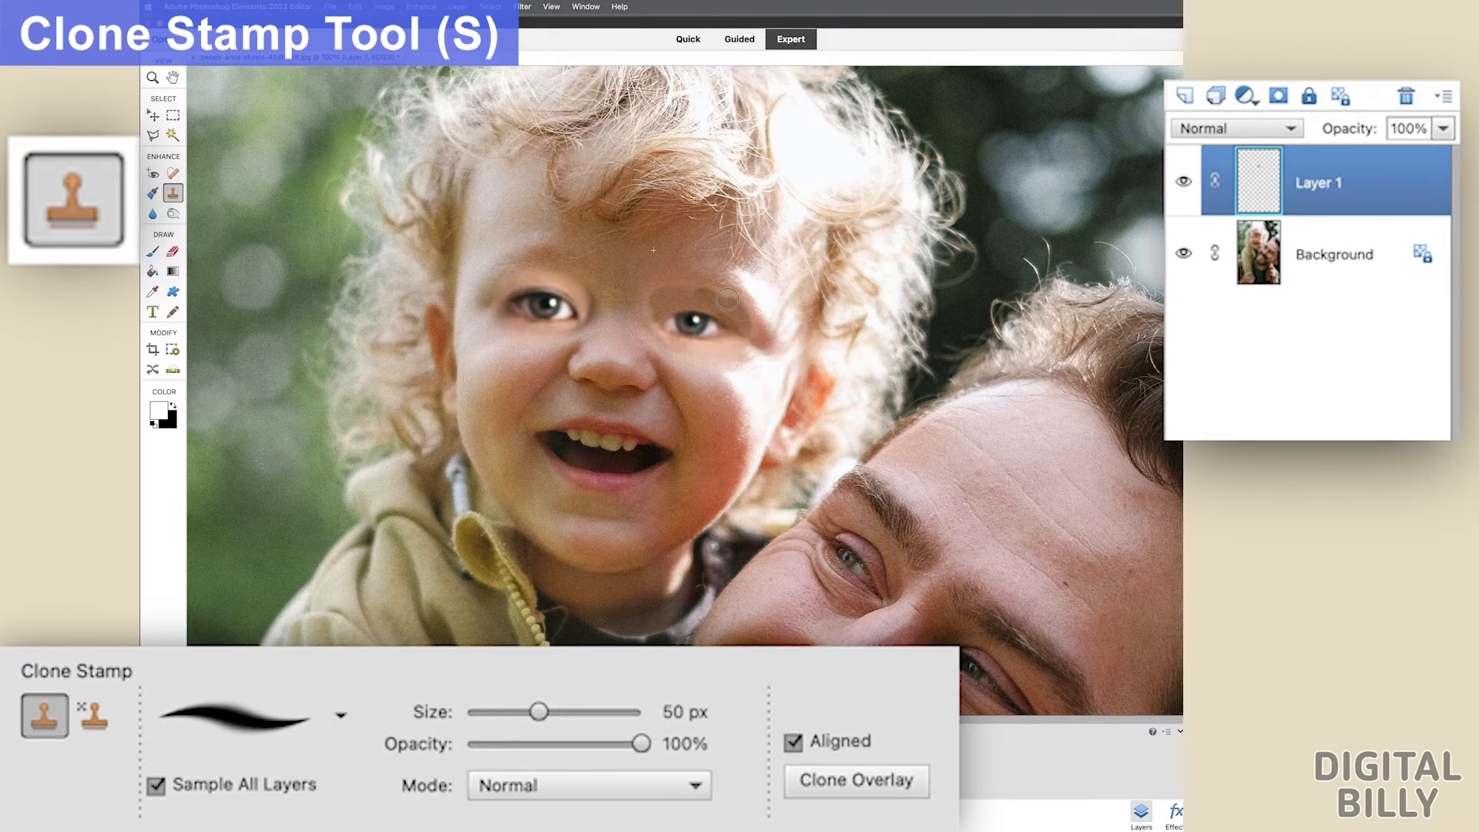
drag(712, 294, 734, 299)
alt+click(704, 406)
drag(690, 347, 654, 322)
key(ctrl+z)
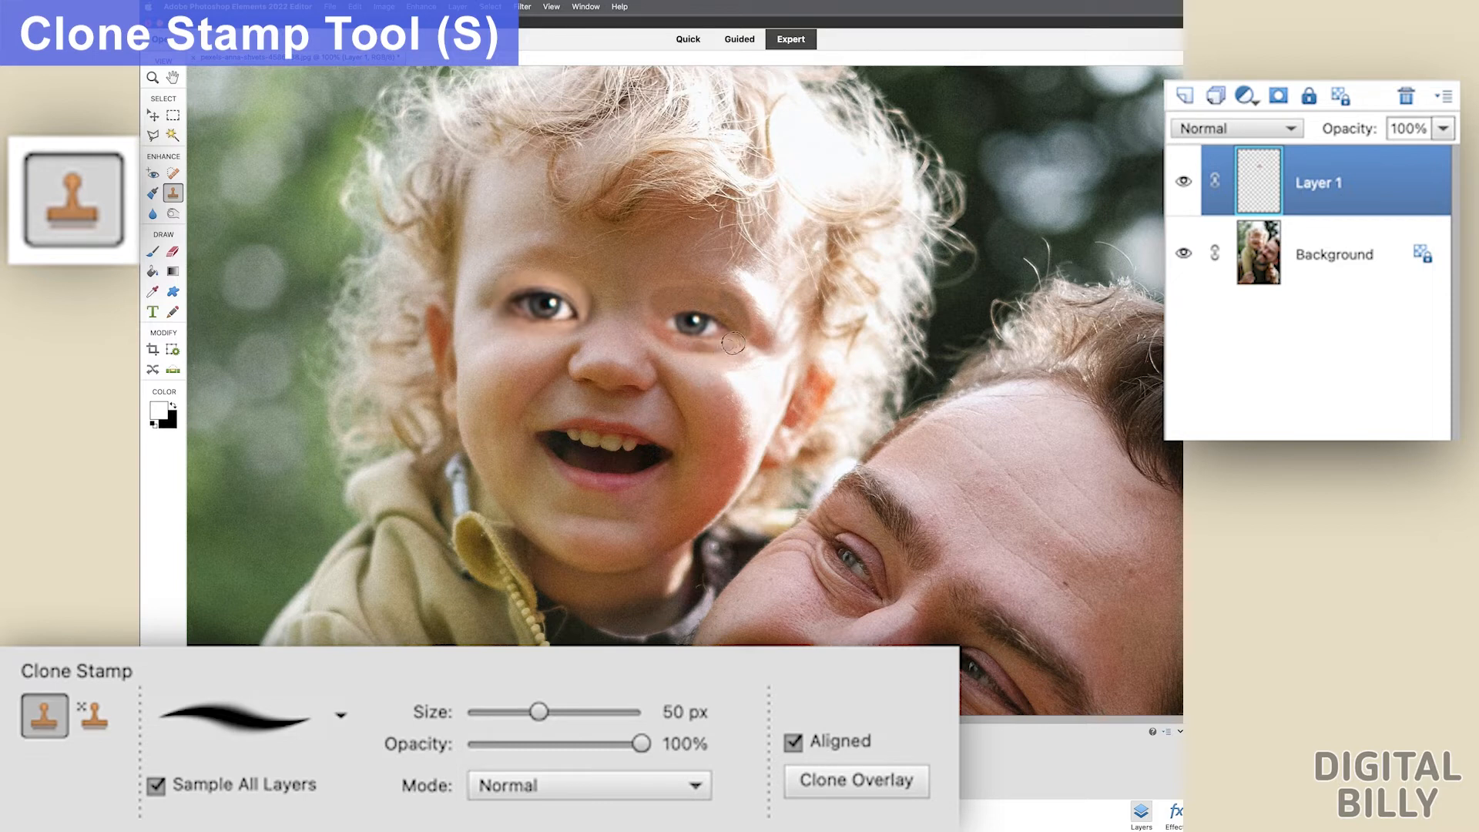
Set Layer 1's opacity to 79%.
click(1443, 128)
drag(1440, 152, 1419, 156)
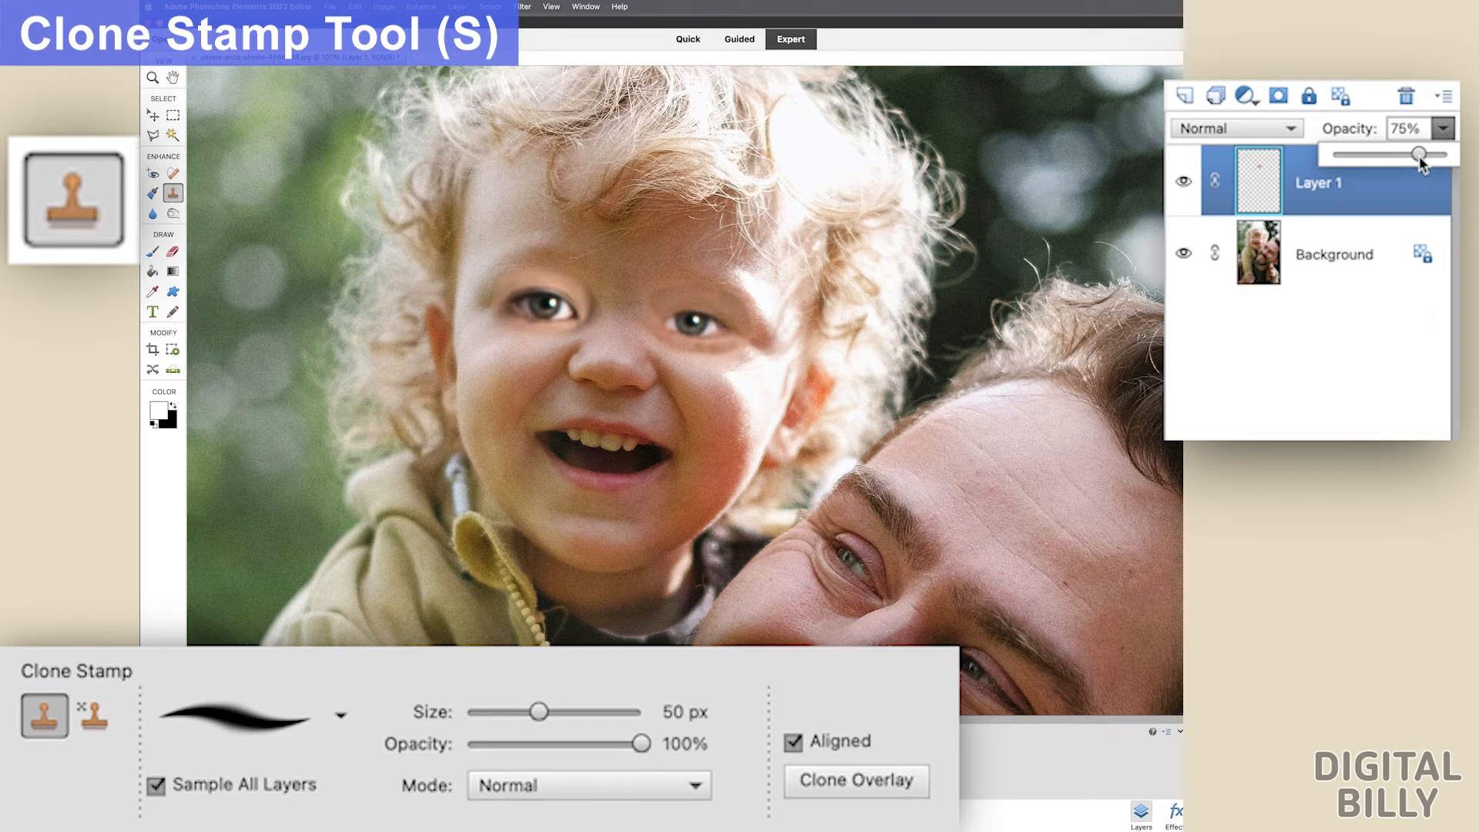
mouse_move(1419, 155)
mouse_down()
mouse_move(1449, 155)
mouse_move(1428, 157)
mouse_up()
click(1386, 361)
Add a new layer and clone skin above and below the toddler's other eye with the 50 px Clone Stamp.
key(ctrl+shift+n)
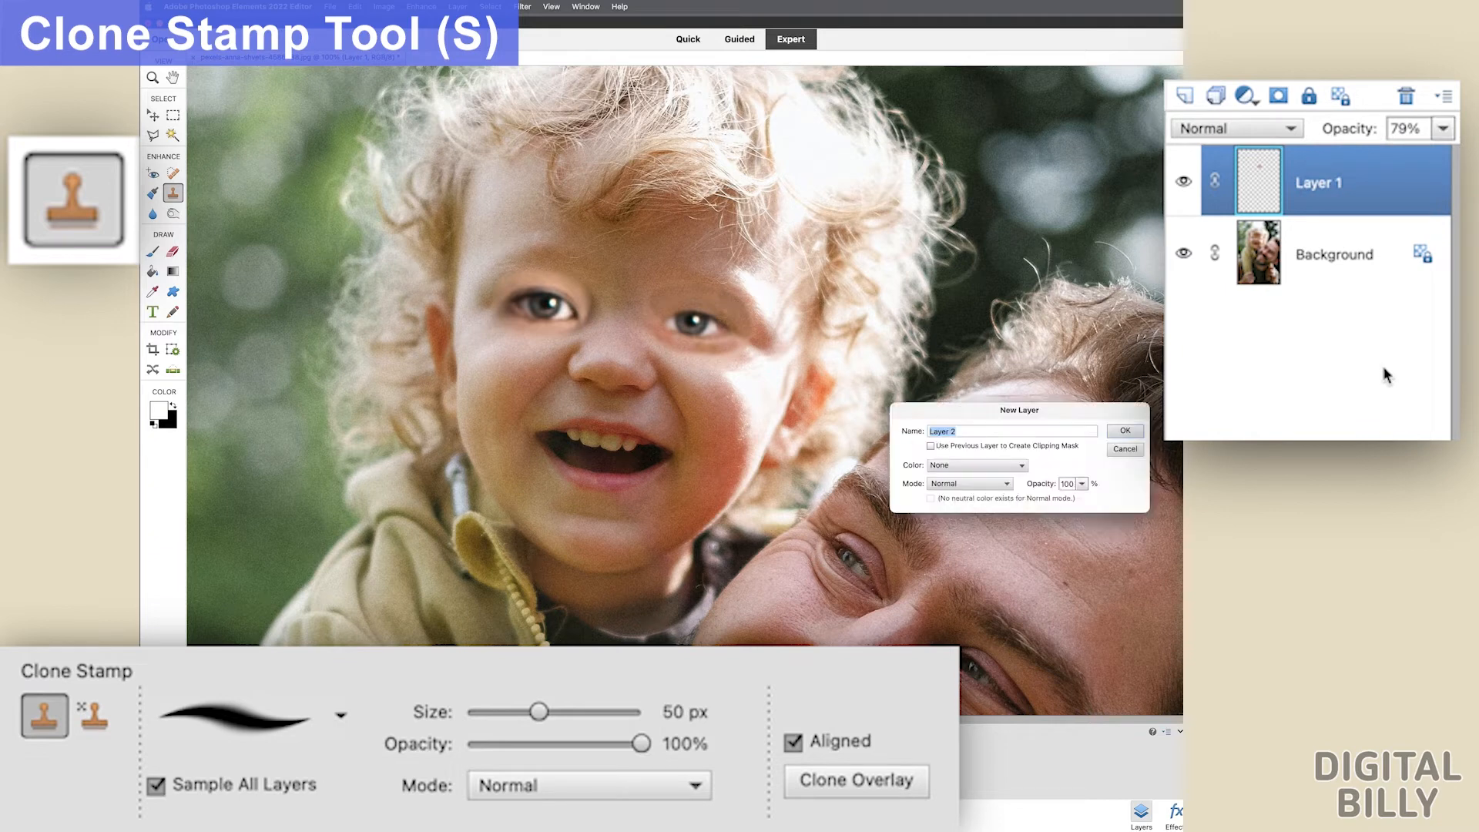
key(Return)
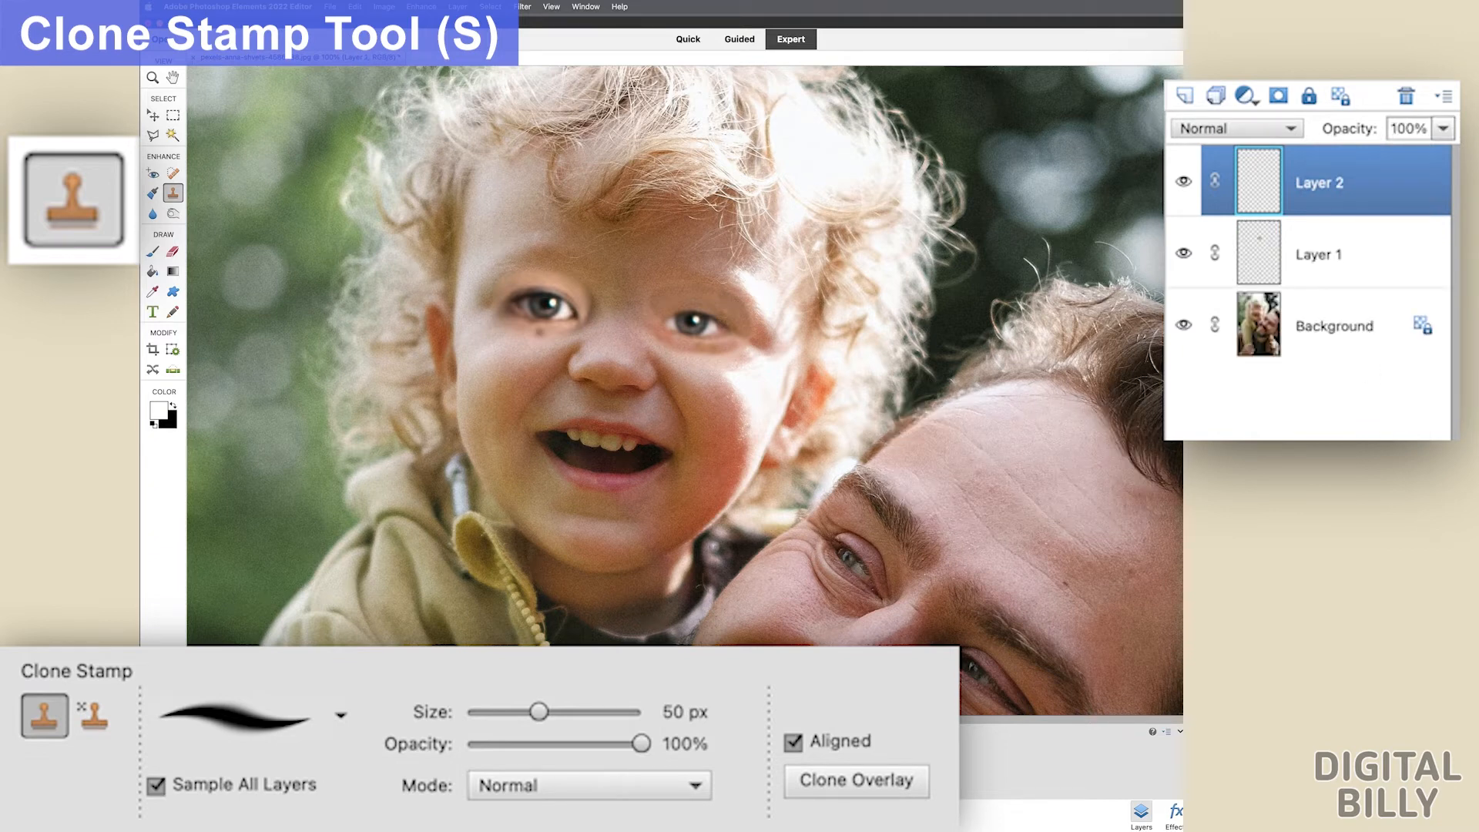
mouse_move(573, 287)
mouse_down()
mouse_move(523, 284)
mouse_move(532, 275)
mouse_move(506, 290)
mouse_move(533, 274)
mouse_up()
alt+click(508, 362)
mouse_move(544, 330)
mouse_down()
mouse_move(515, 327)
mouse_move(566, 328)
mouse_up()
Set Layer 2's opacity to 69% and add a new empty layer above it.
click(1443, 129)
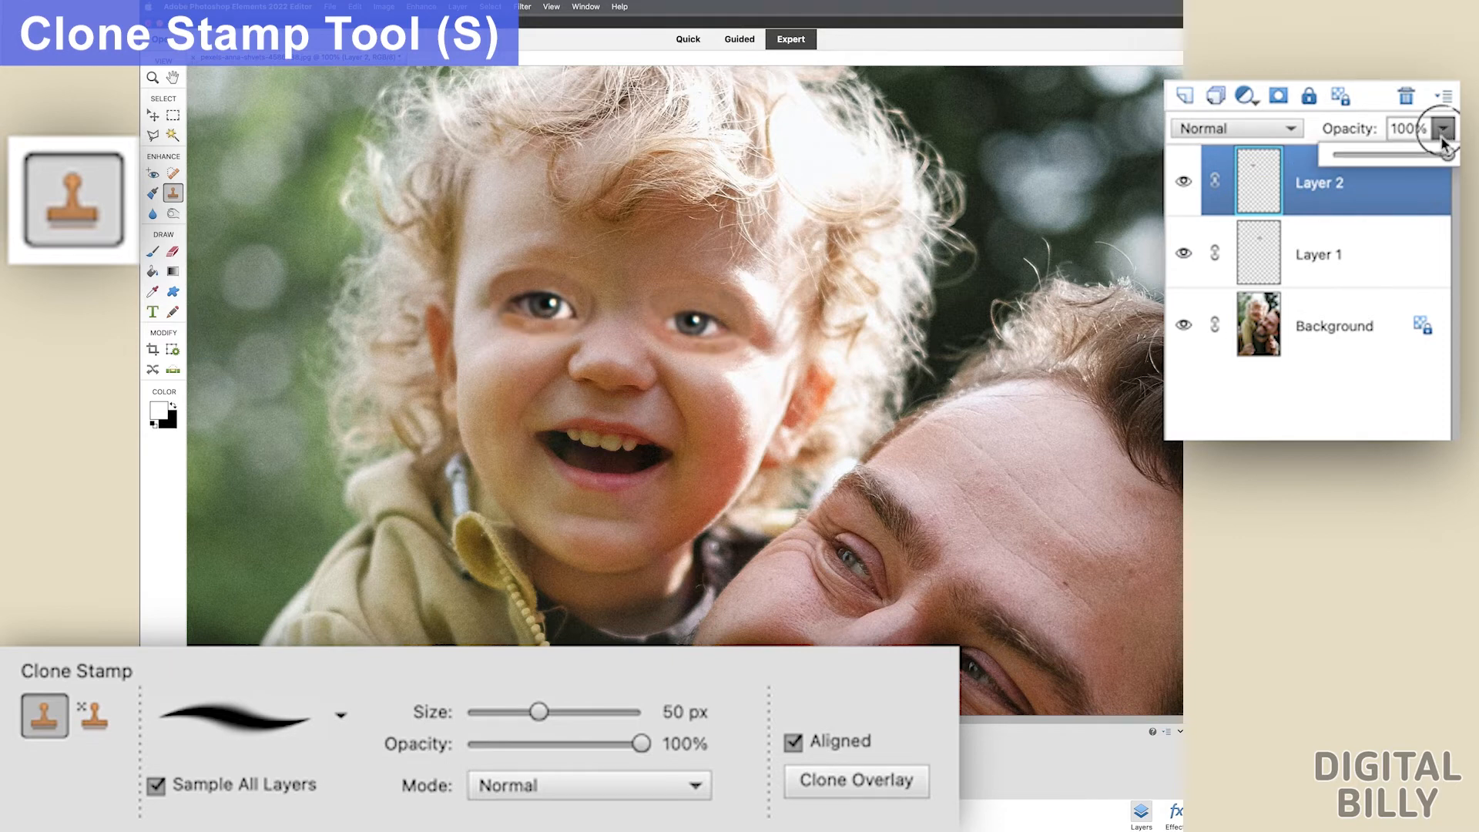
drag(1443, 154, 1425, 158)
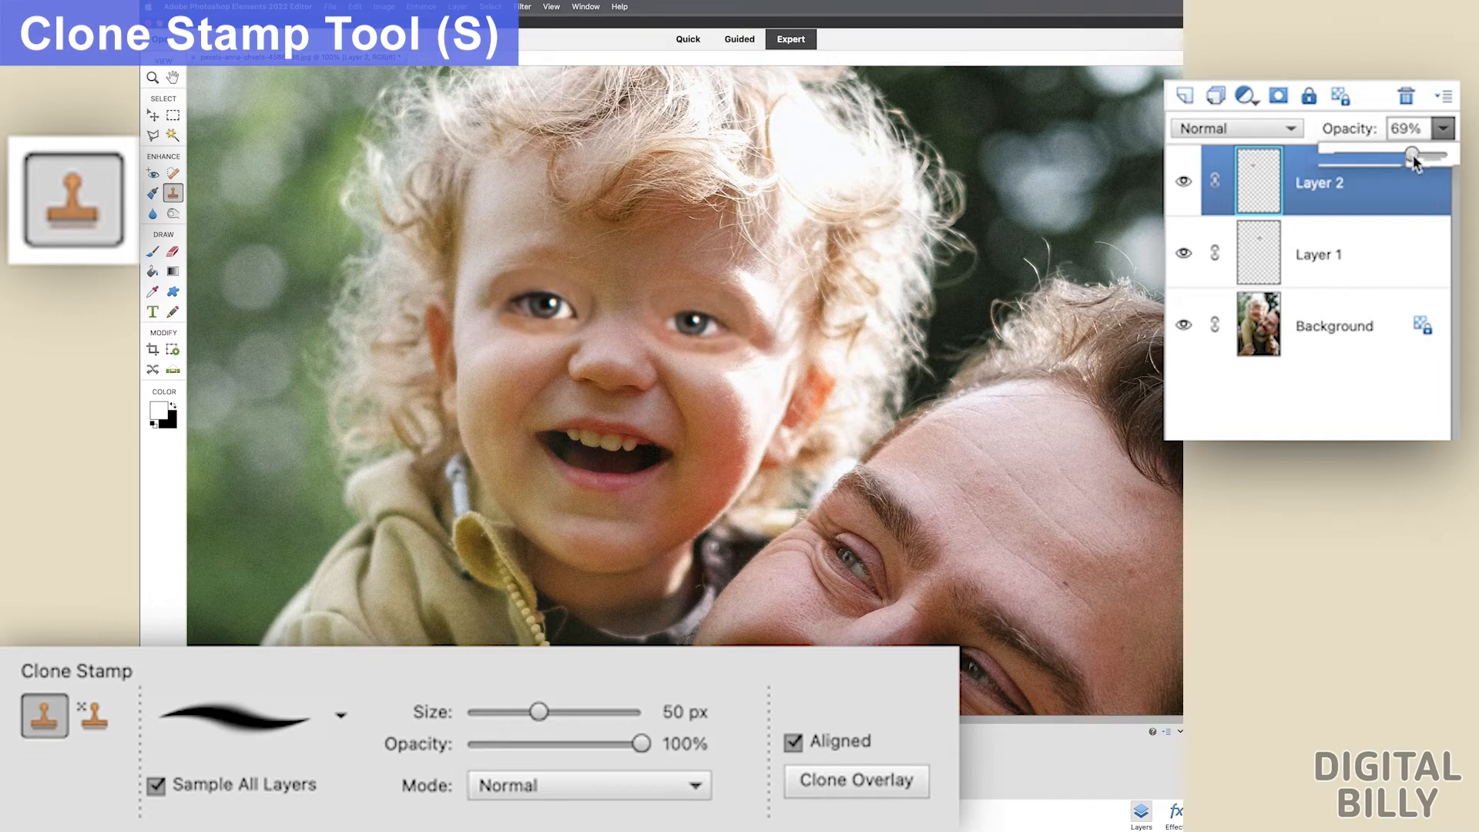
key(super+0)
key(super+minus)
key(super+plus)
scroll(684, 391, down, 2)
key(super+shift+n)
key(Return)
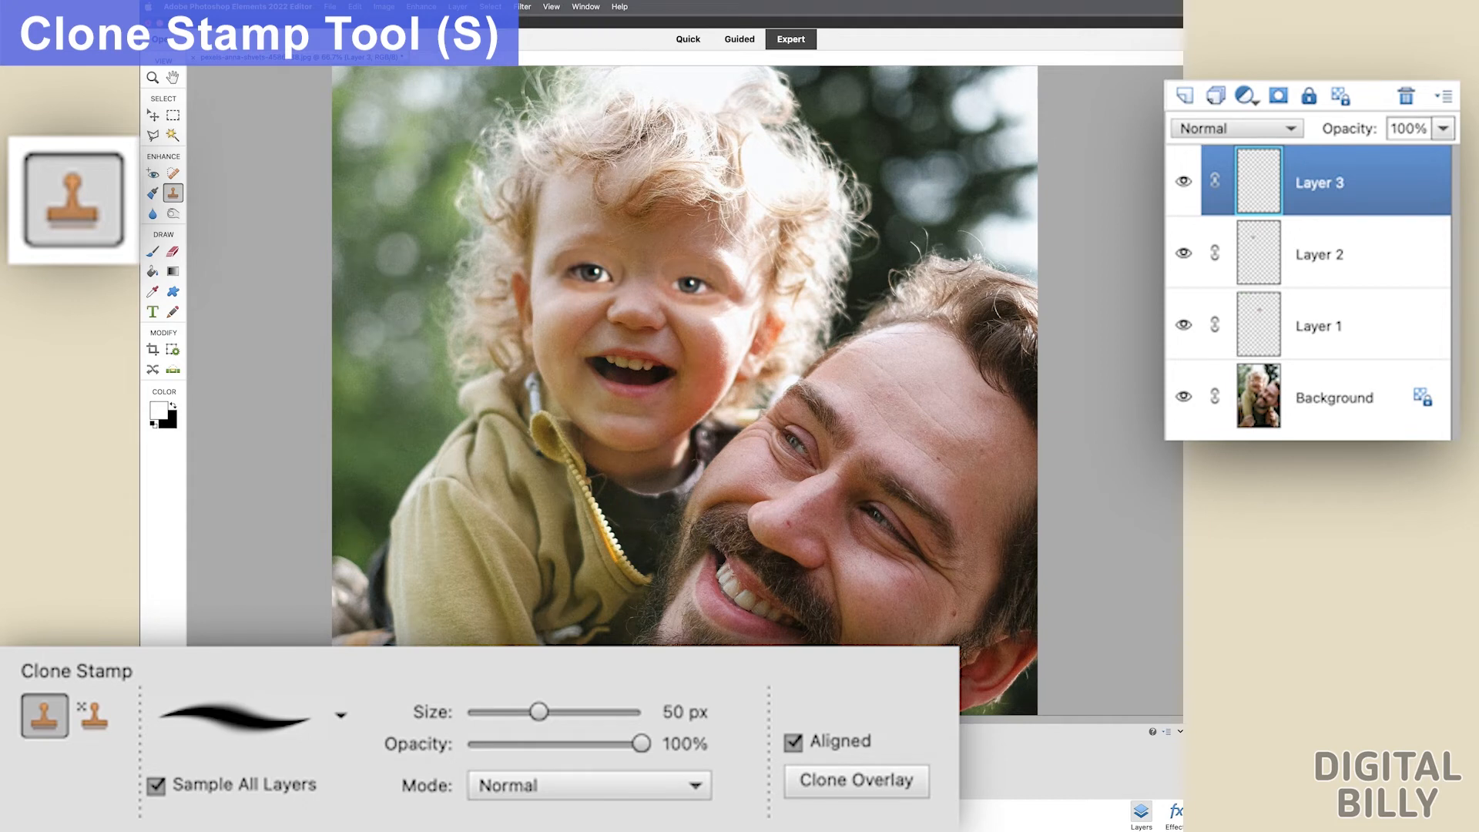
Choose the Brush tool and set its foreground colour to medium grey.
key(x)
key(b)
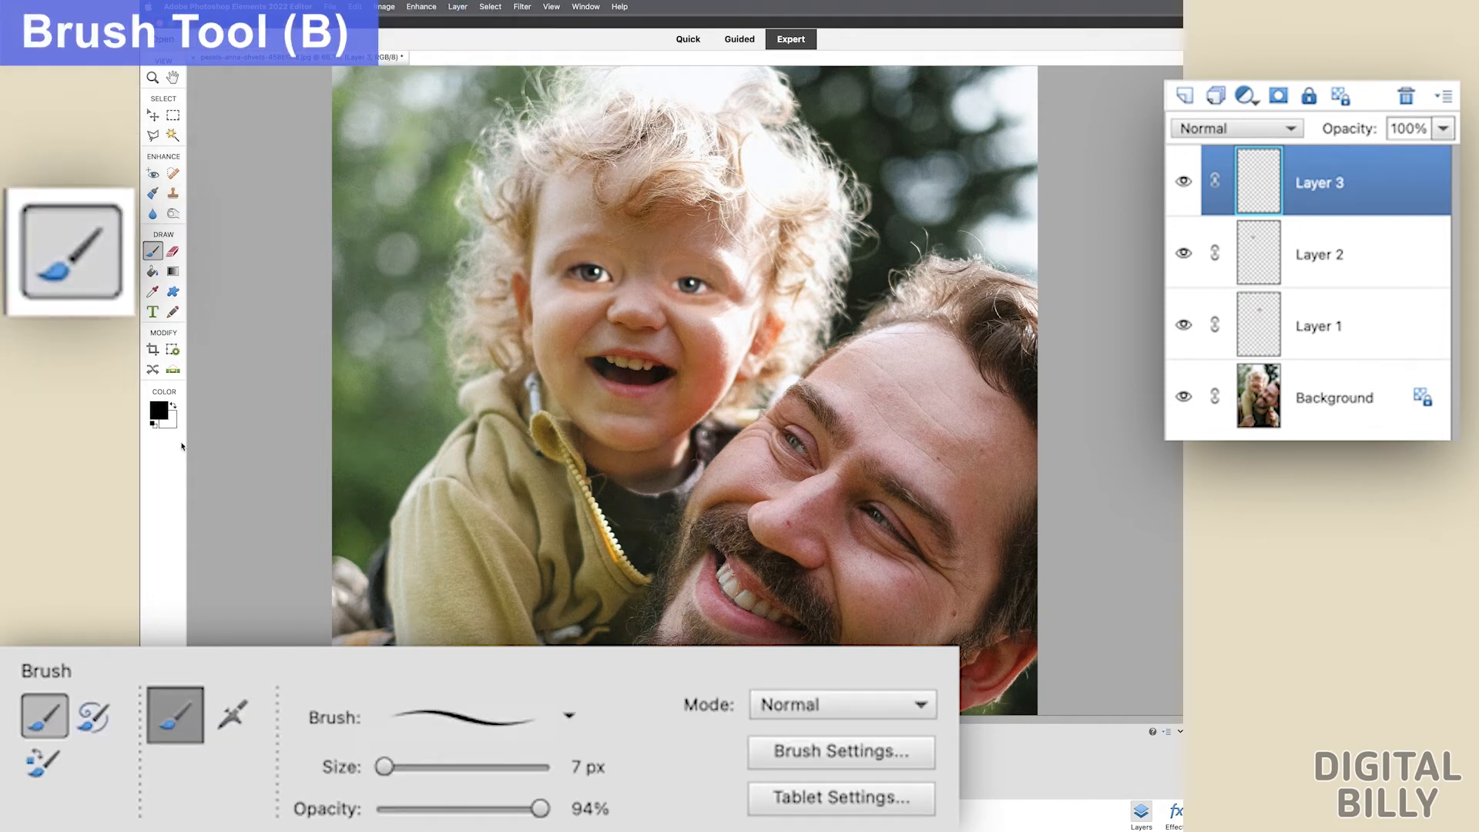
click(164, 416)
click(654, 414)
click(886, 317)
Set the brush to 33% opacity and a size of 30 px.
drag(540, 809, 434, 812)
key(bracketright)
key(bracketright)
key(bracketright)
key(bracketright)
key(bracketright)
Set Layer 3's blend mode to Darken.
click(1233, 129)
click(1226, 153)
scroll(601, 279, up, 5)
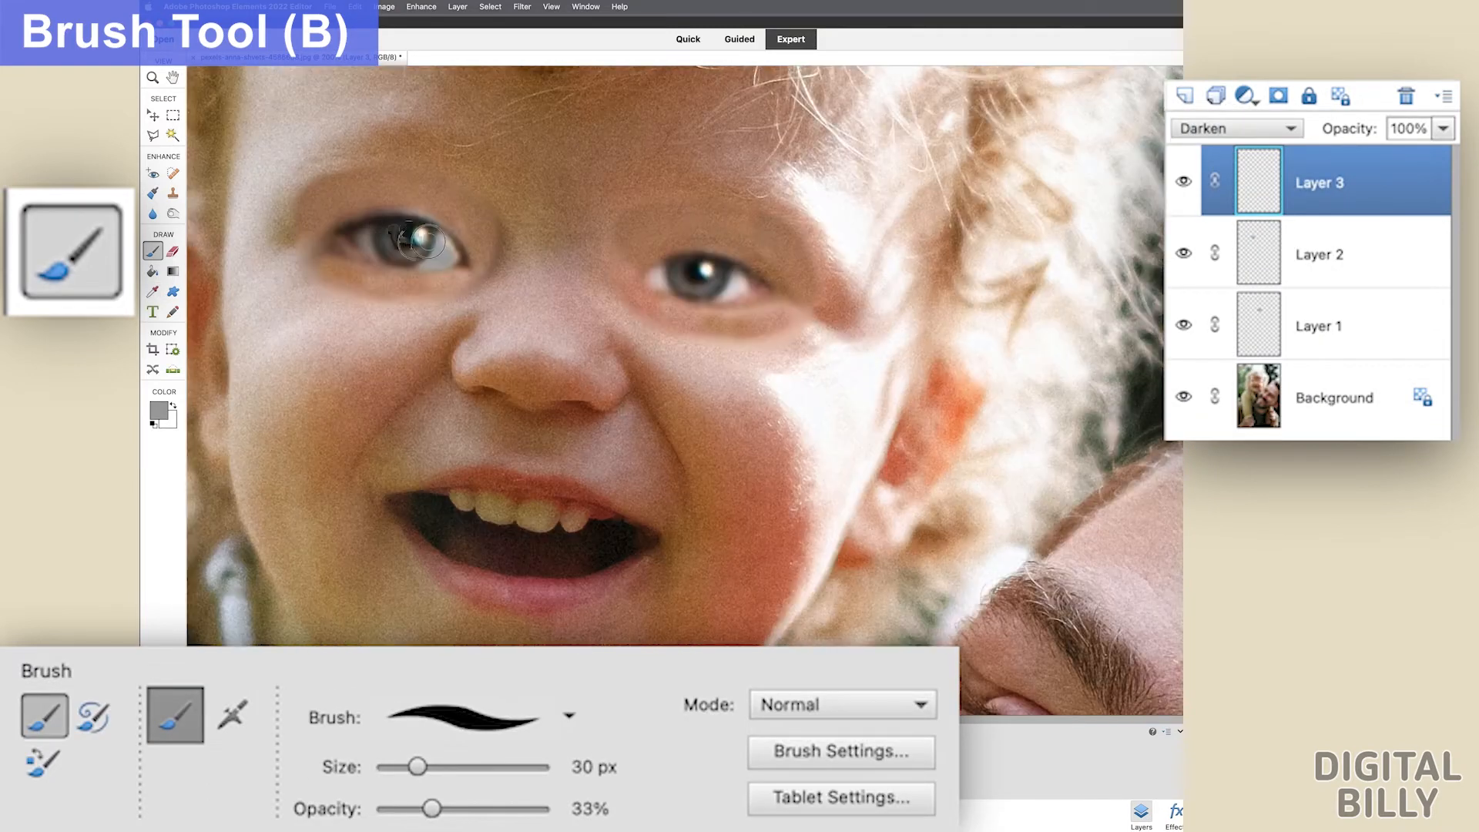
Choose the soft 27 px brush from the Default Brushes set.
click(569, 715)
scroll(499, 633, down, 3)
scroll(499, 633, down, 3)
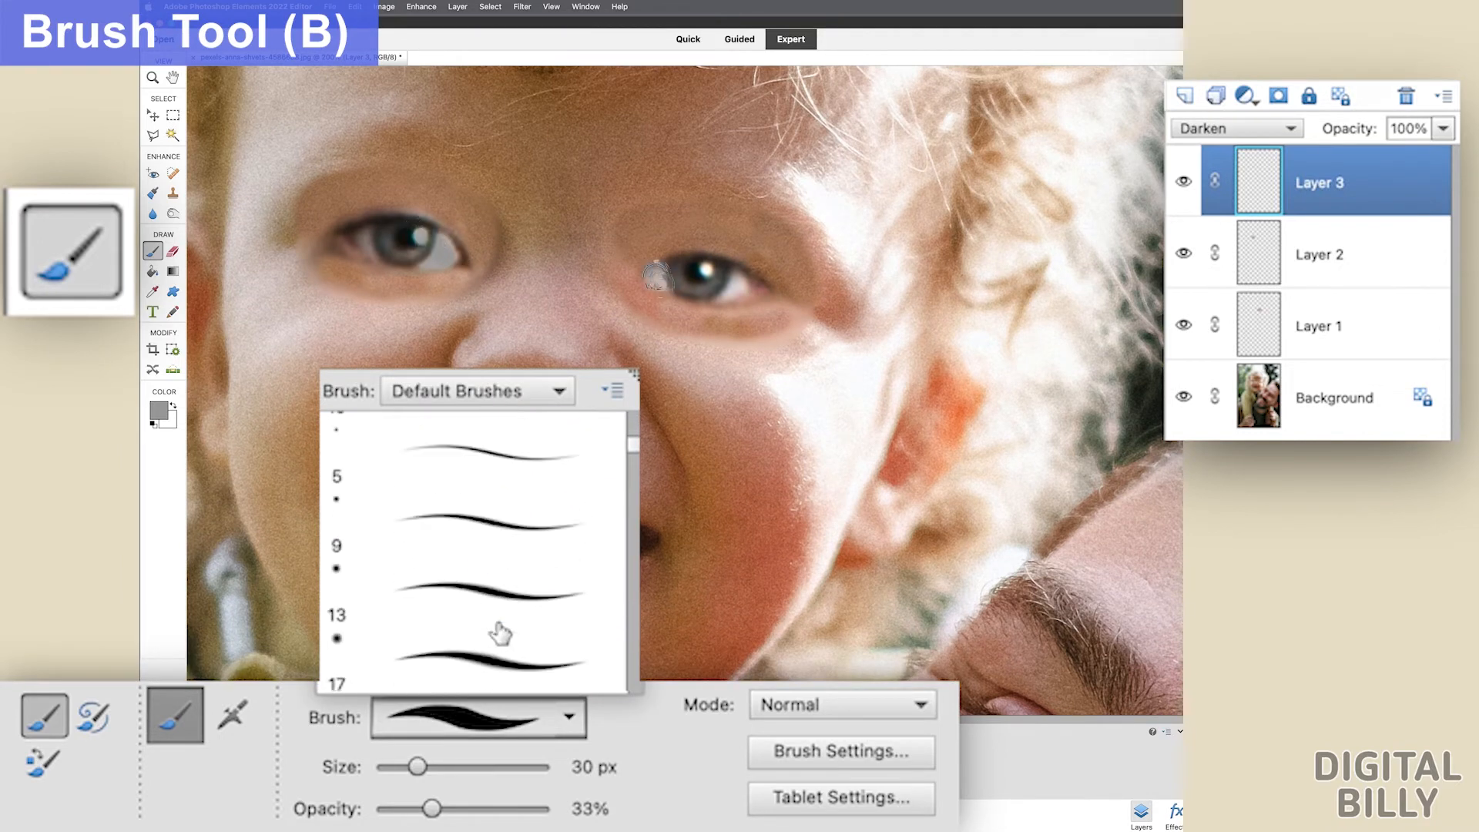
scroll(500, 634, down, 3)
key(ctrl+minus)
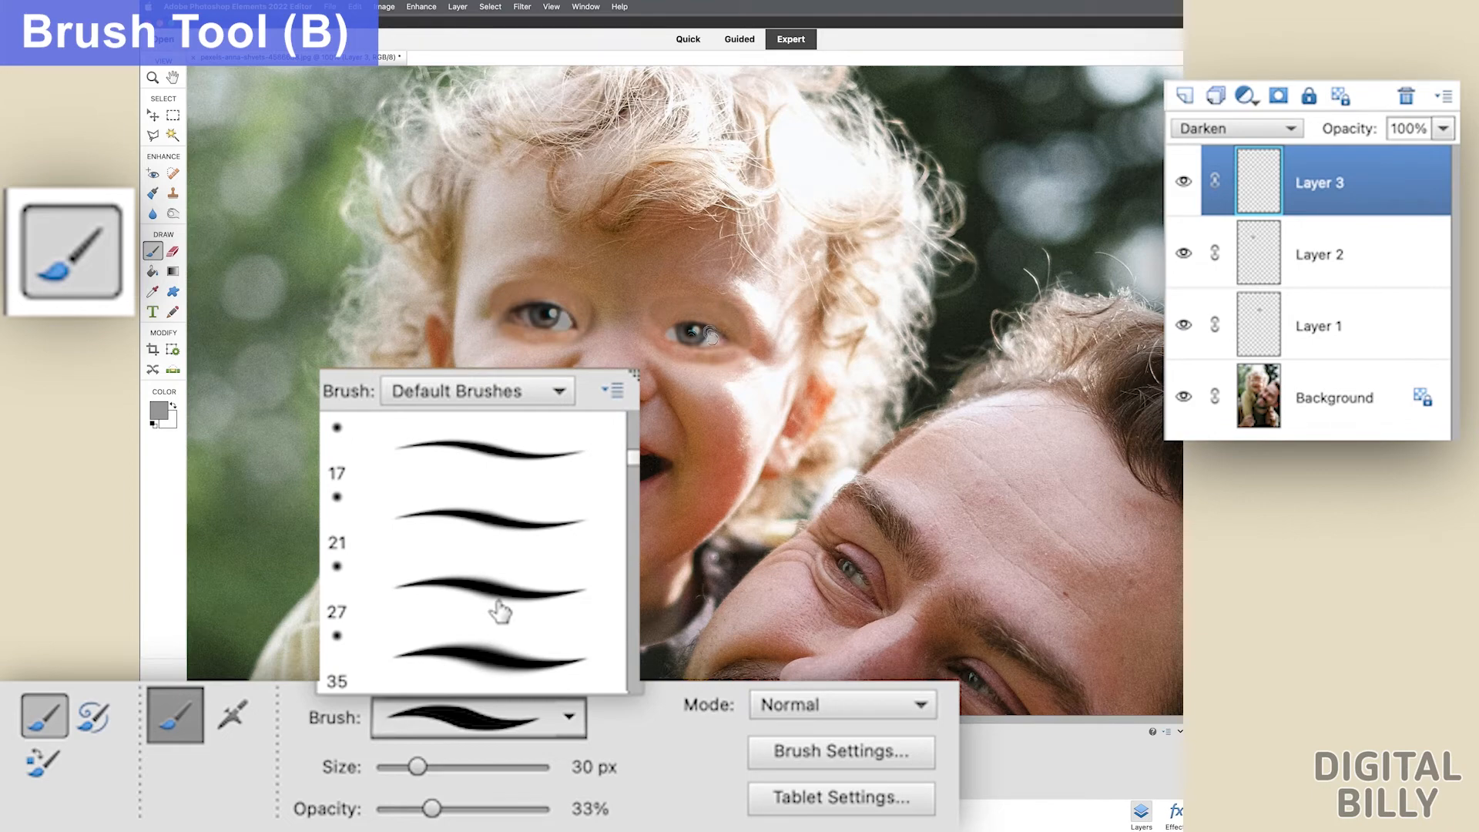
click(499, 608)
key(ctrl+minus)
click(292, 621)
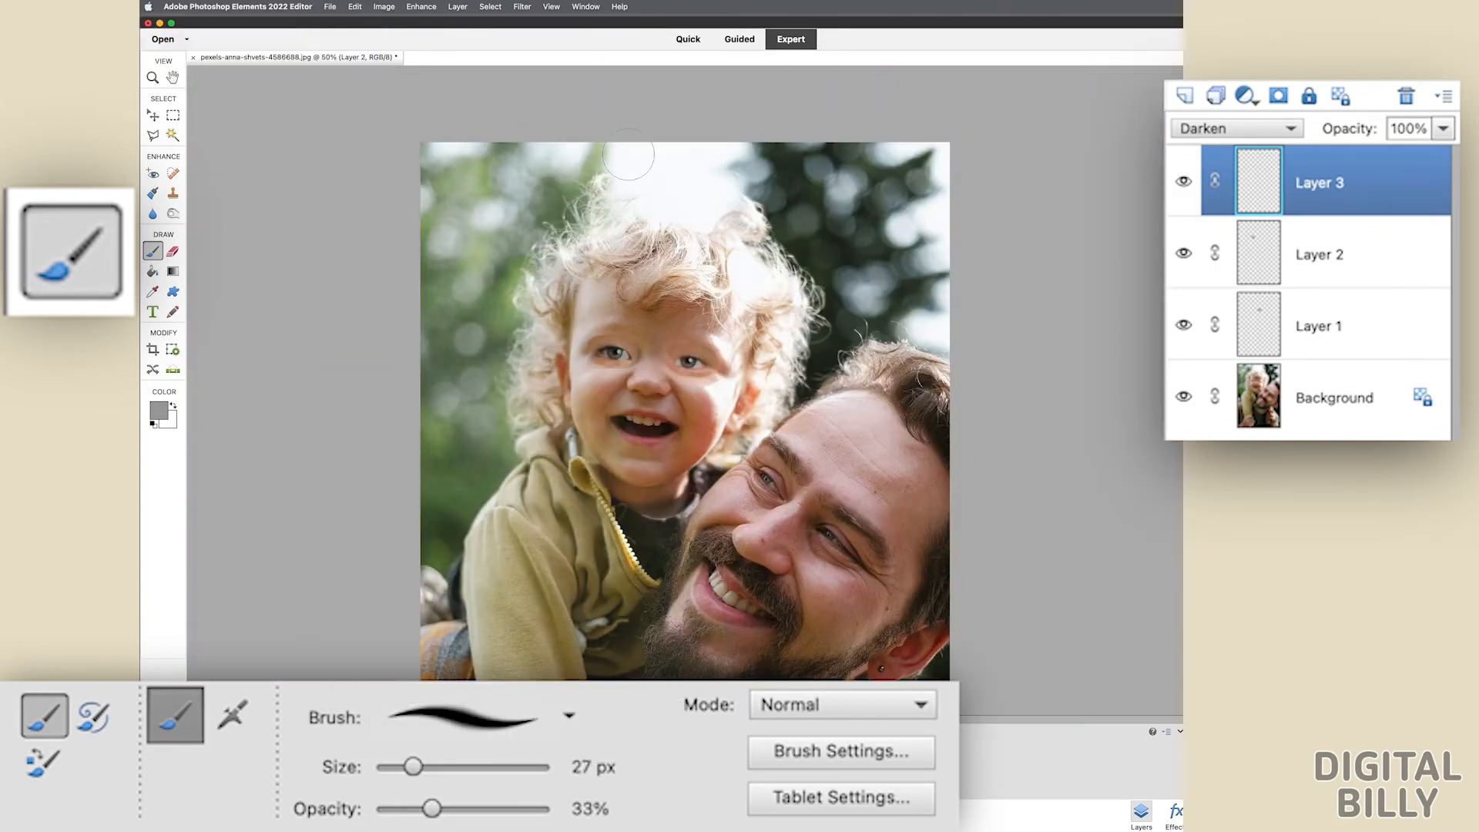
Choose the Eraser tool for Layer 2 and pick the 100 px brush from the Default Brushes set.
key(e)
click(1368, 256)
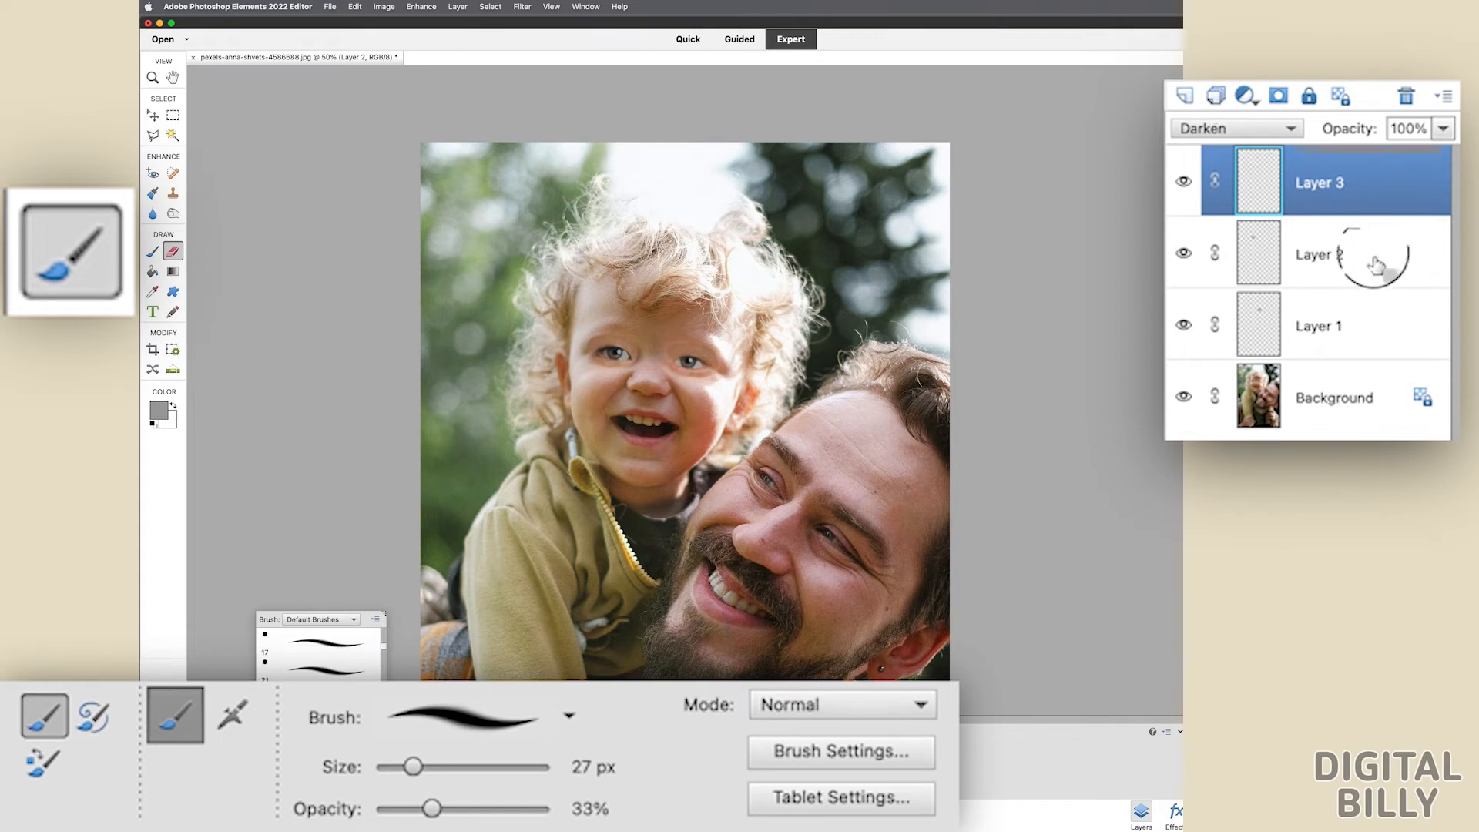
click(305, 795)
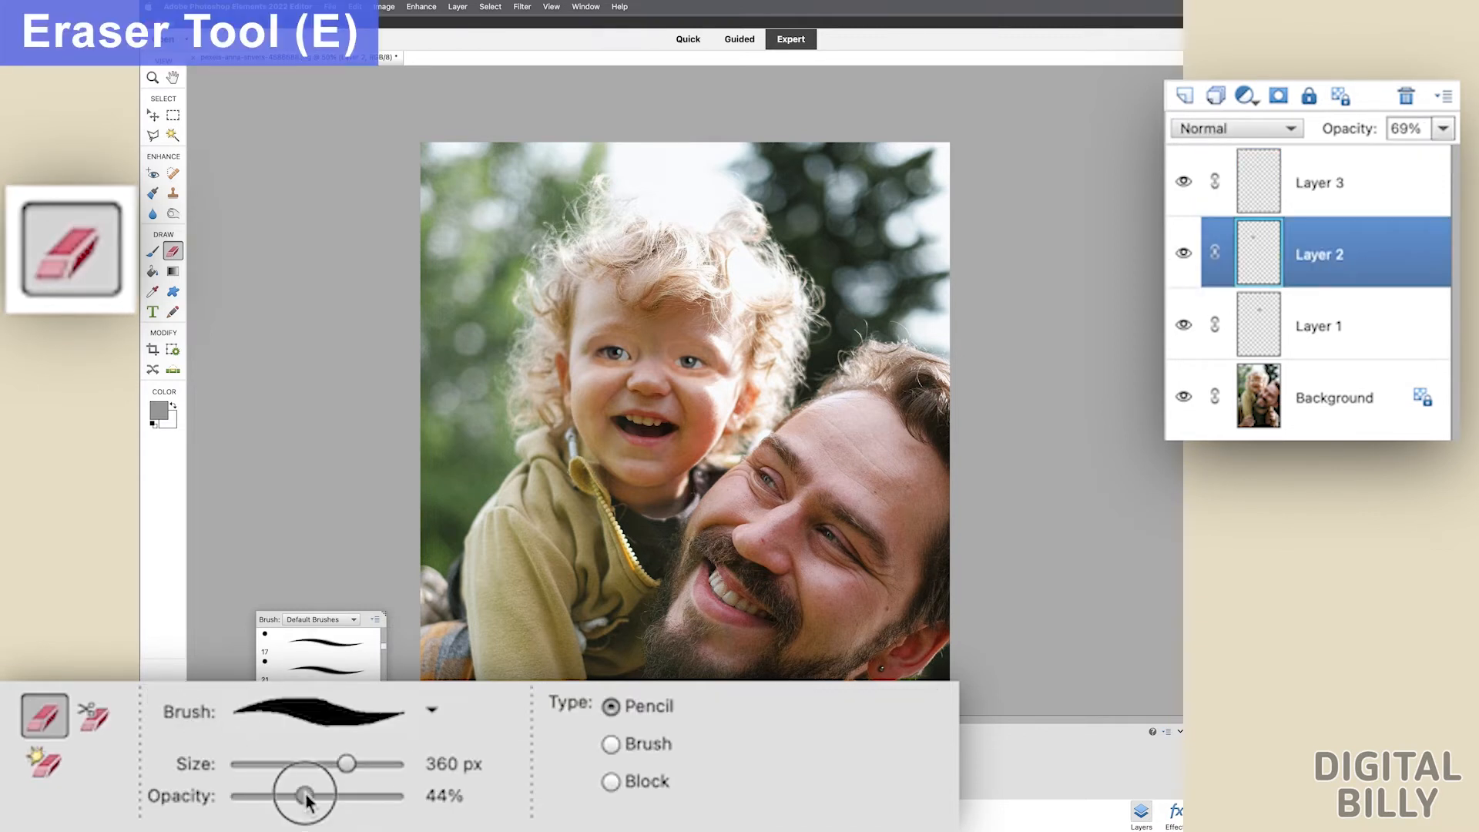
click(314, 764)
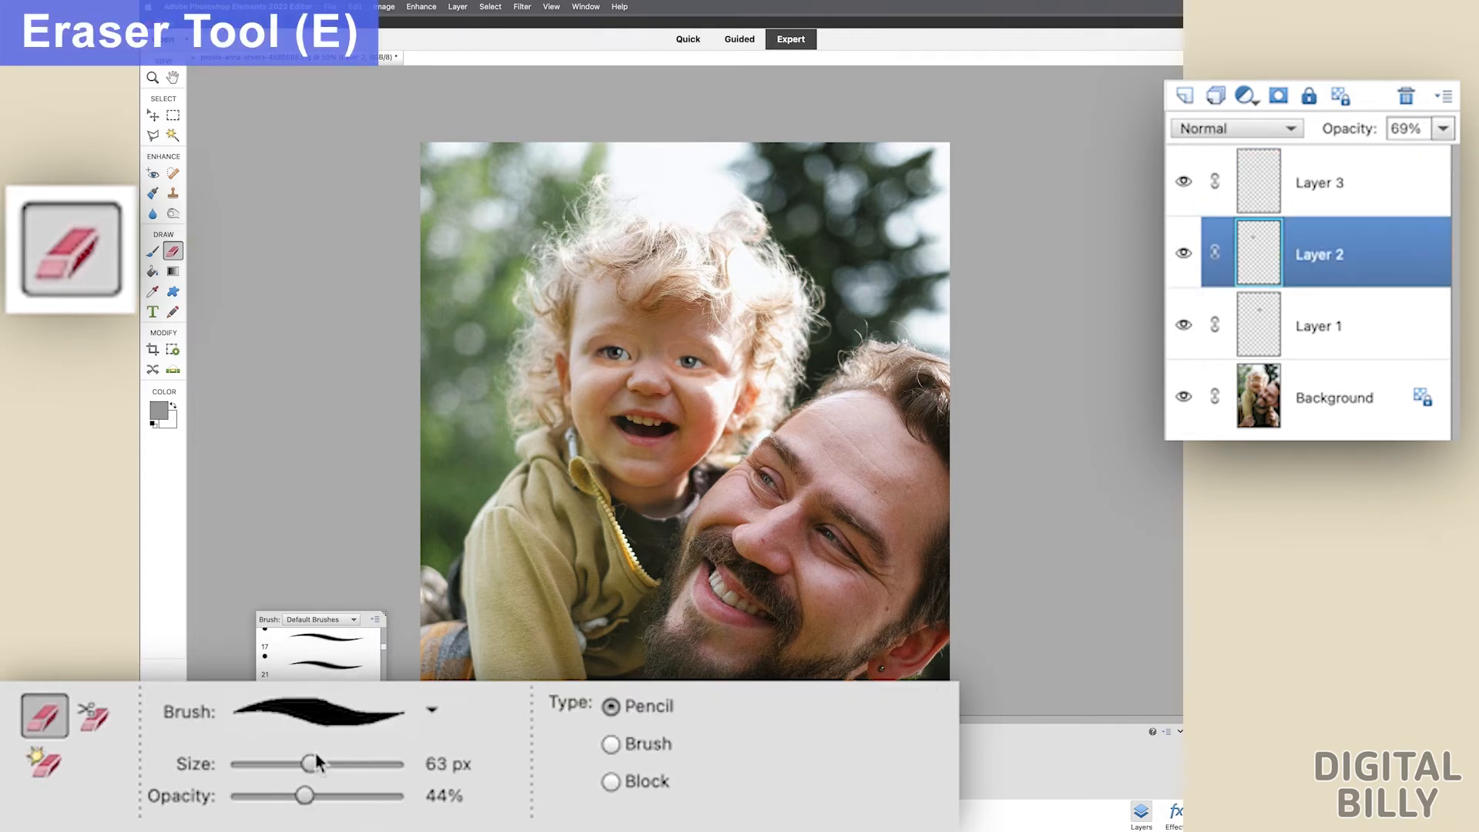
click(329, 654)
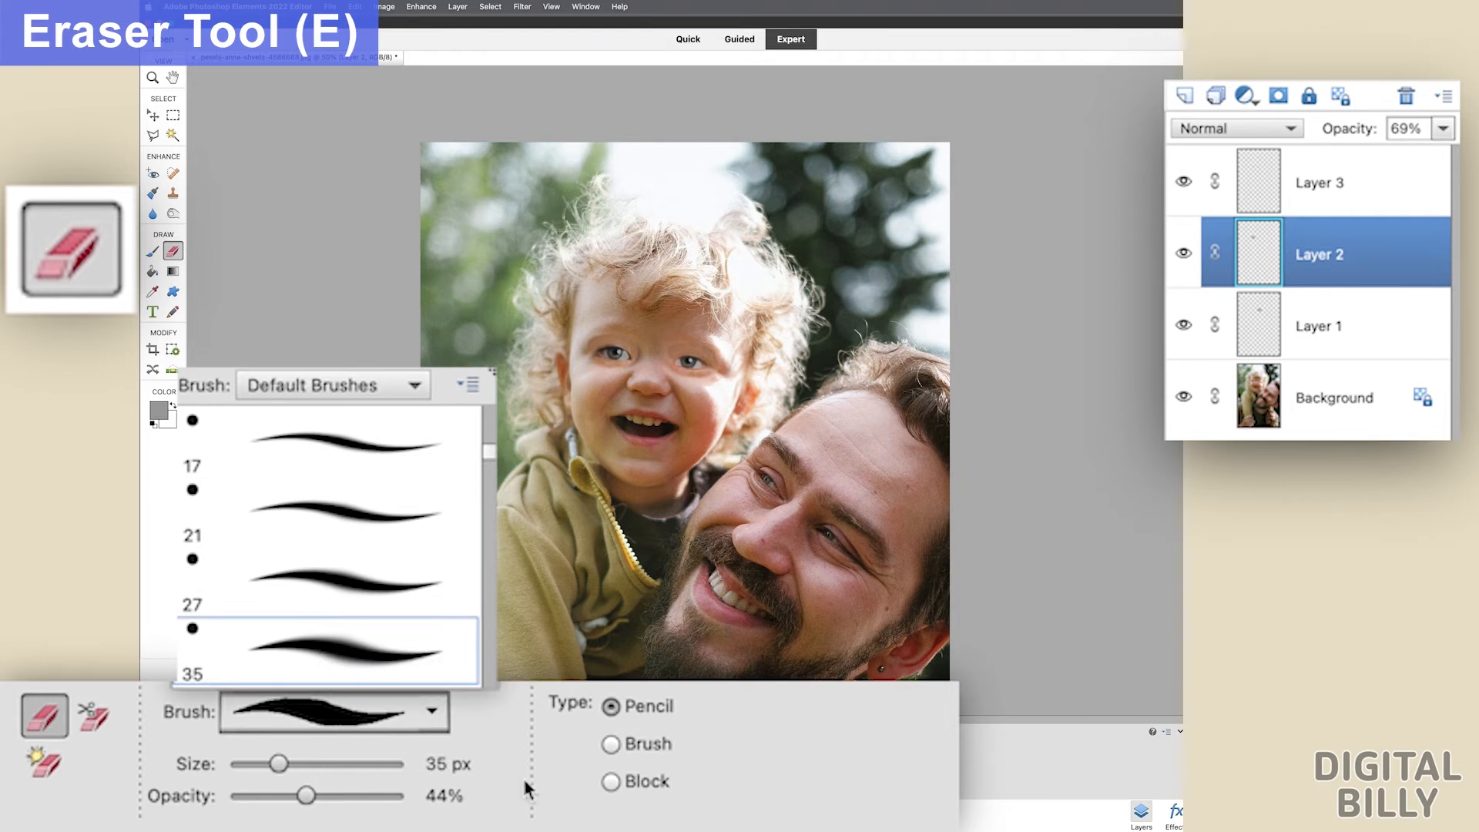
scroll(401, 654, down, 6)
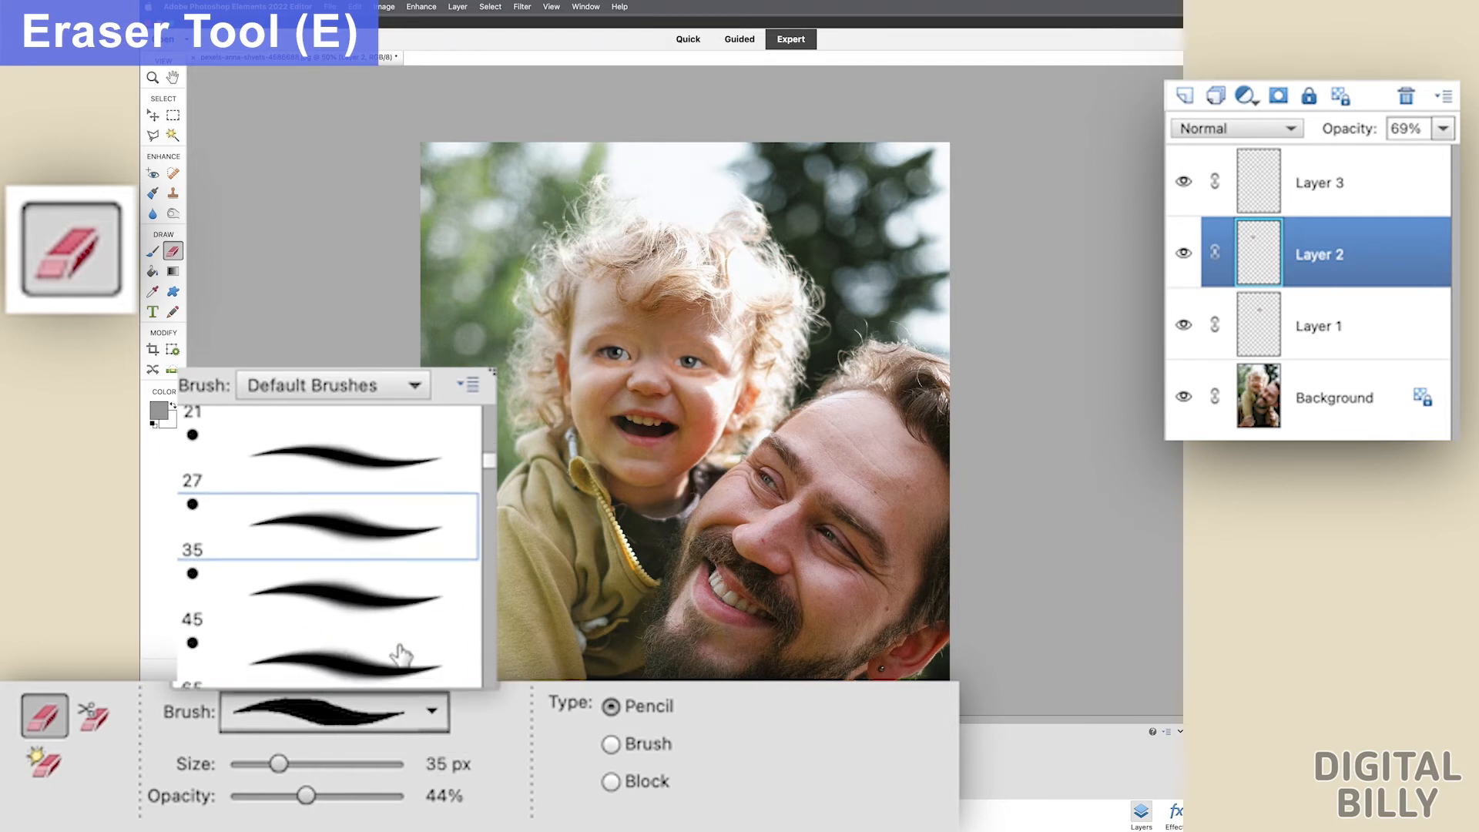
click(364, 576)
click(524, 784)
Set the eraser to 21% opacity and a size of 45 px.
drag(306, 796, 265, 796)
drag(336, 763, 313, 763)
key(super+equal)
key(bracketleft)
key(bracketleft)
key(bracketleft)
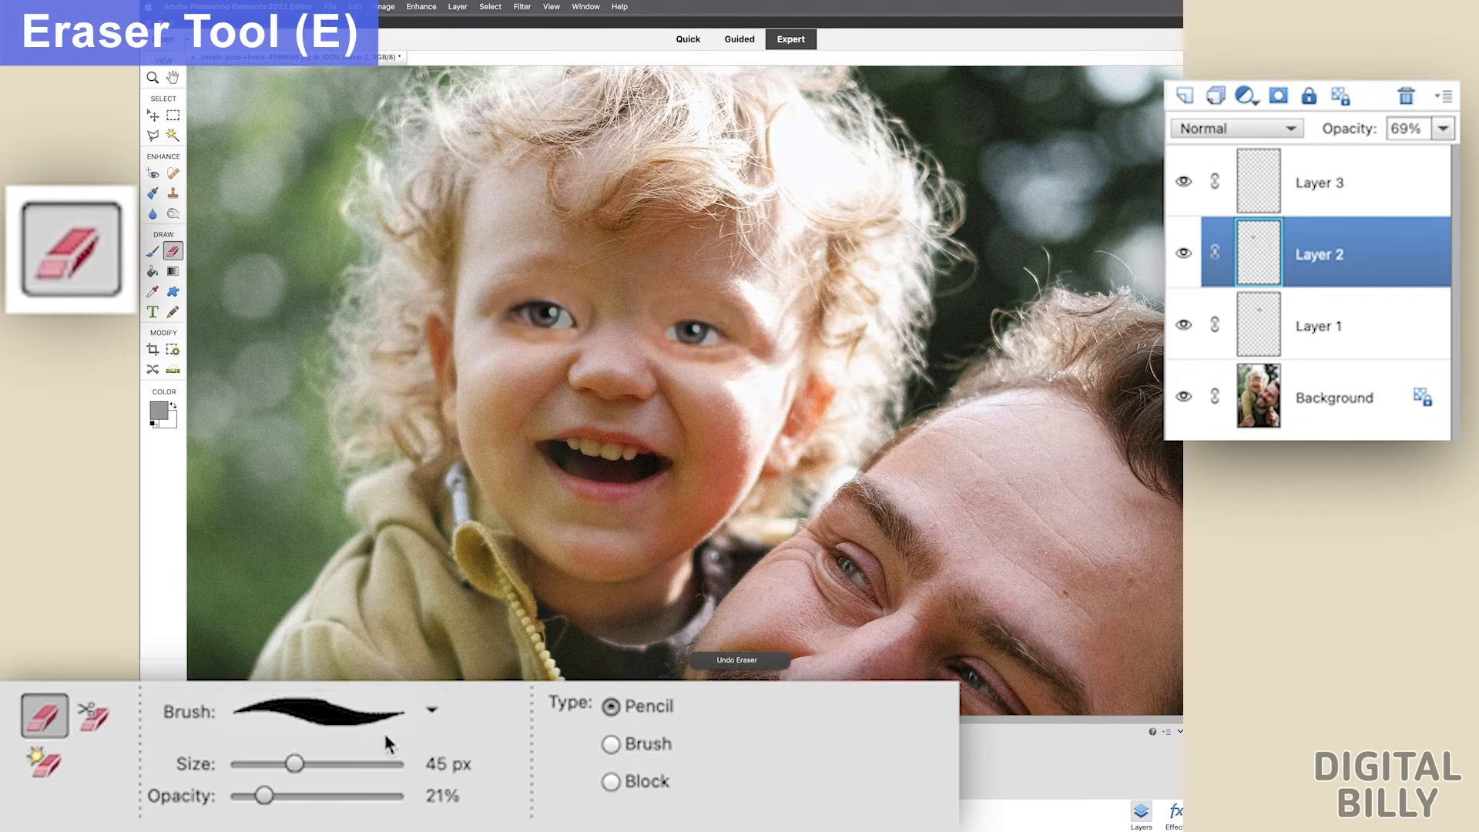
Switch the eraser type to Brush with a soft-edged tip and a size of 30 px.
click(309, 713)
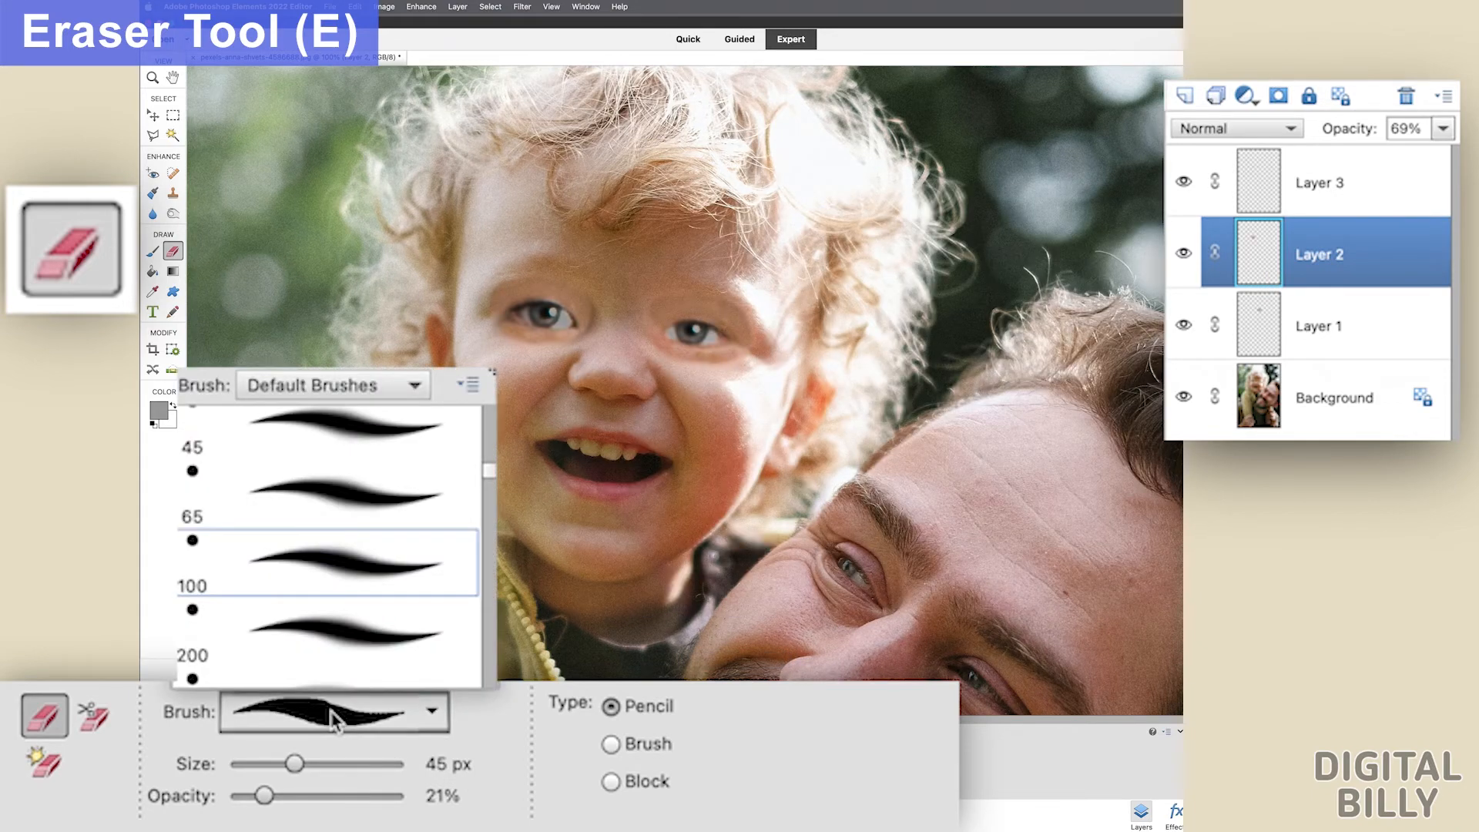
click(611, 743)
click(335, 713)
scroll(340, 647, down, 2)
click(397, 383)
click(397, 383)
scroll(354, 617, down, 10)
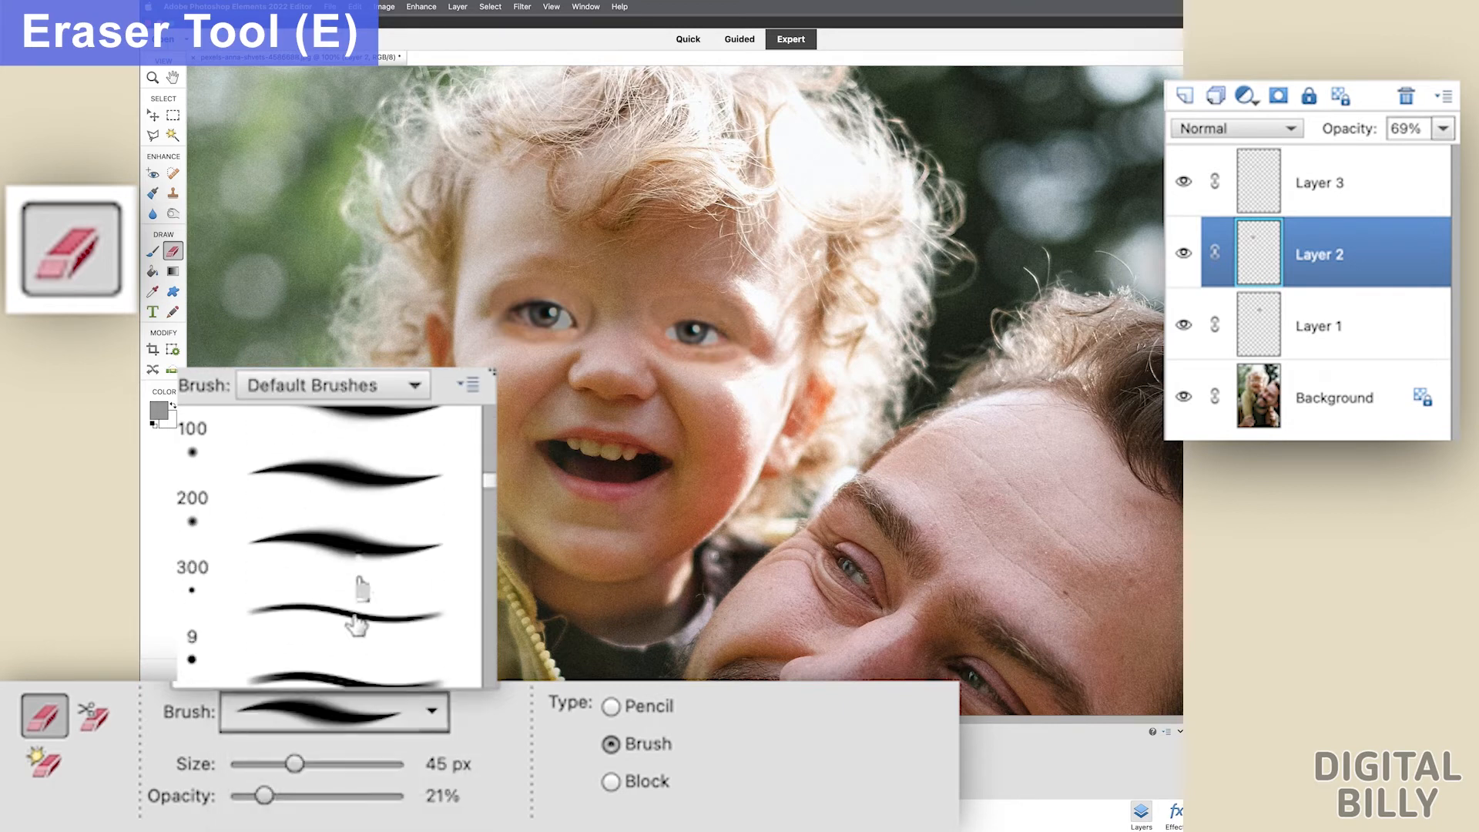
click(351, 624)
key(bracketright)
key(bracketright)
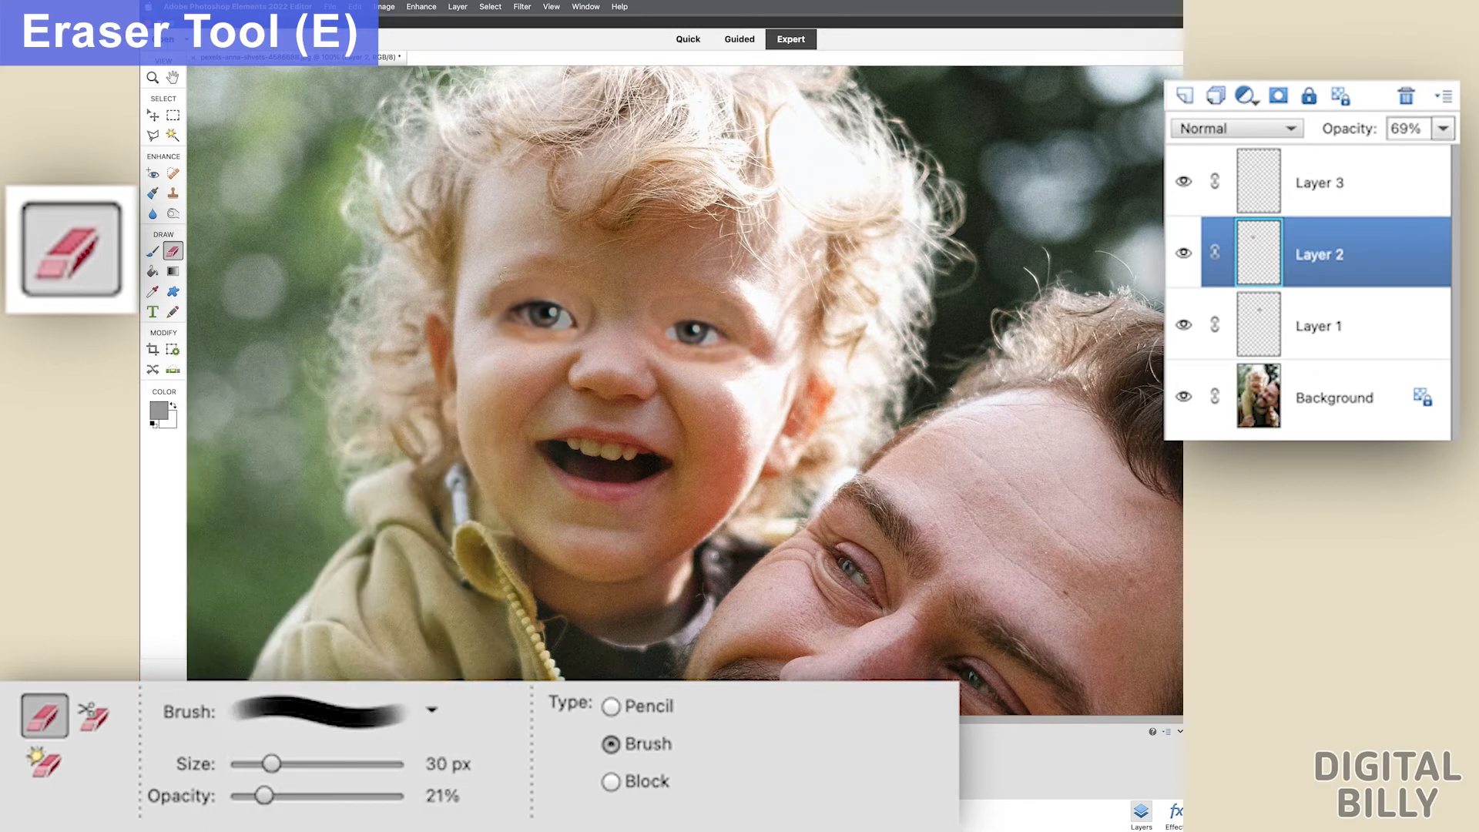
Select Layer 1 and examine the toddler's blended eyes in the whole photo and up close.
click(1302, 339)
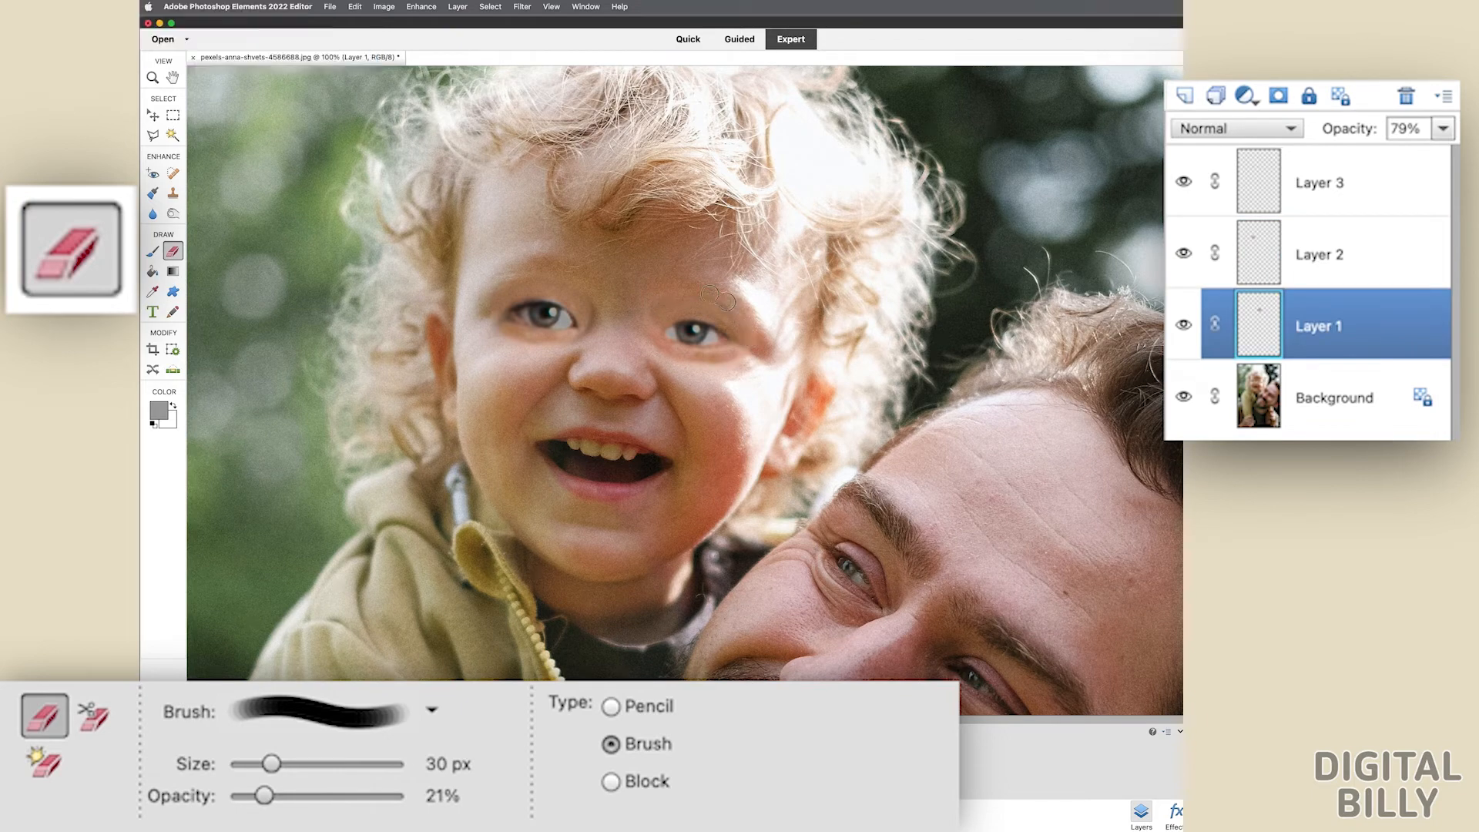
key(super+minus)
key(super+minus)
key(super+minus)
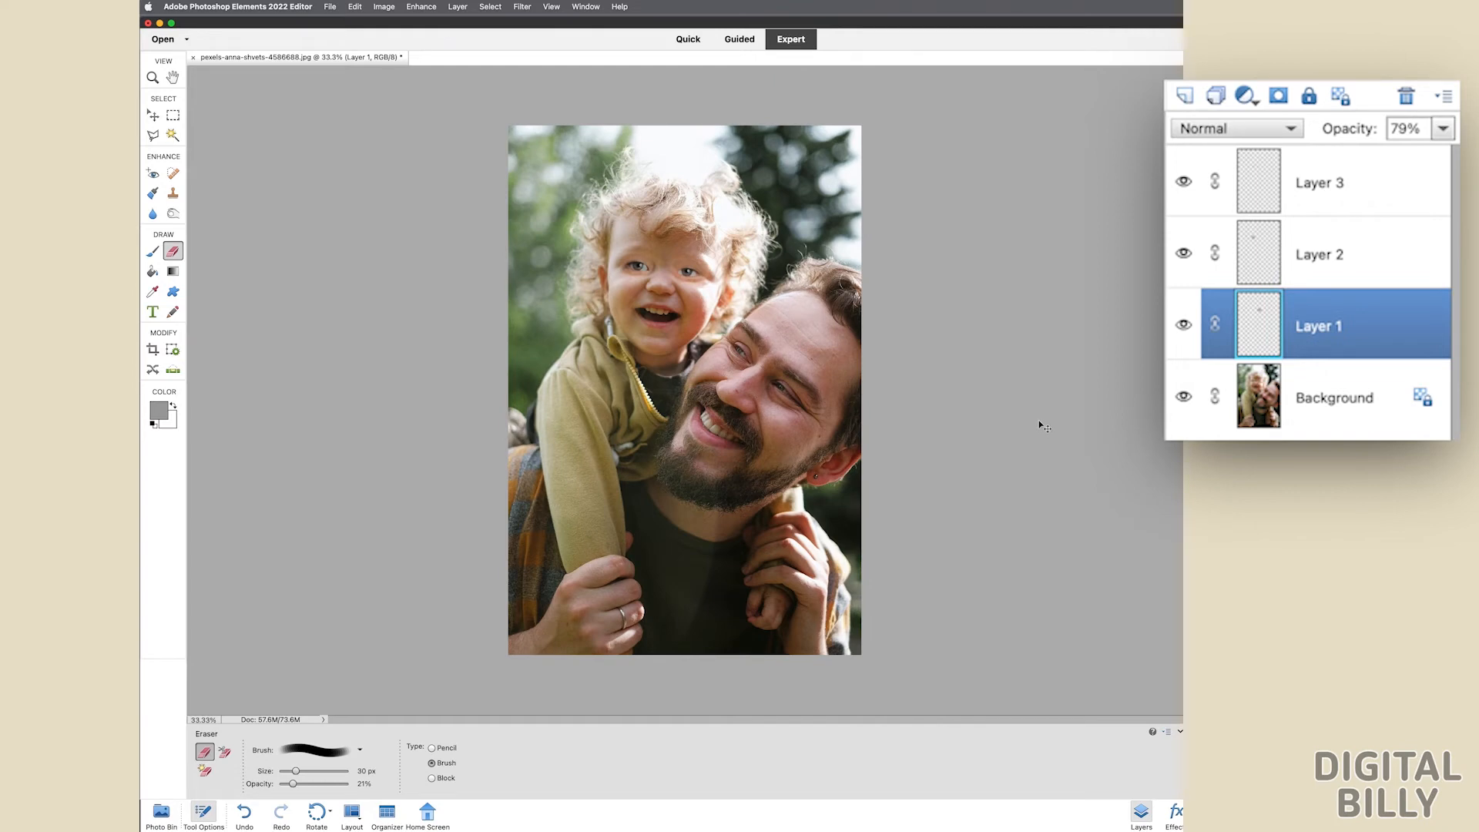
key(super+plus)
key(super+plus)
key(super+plus)
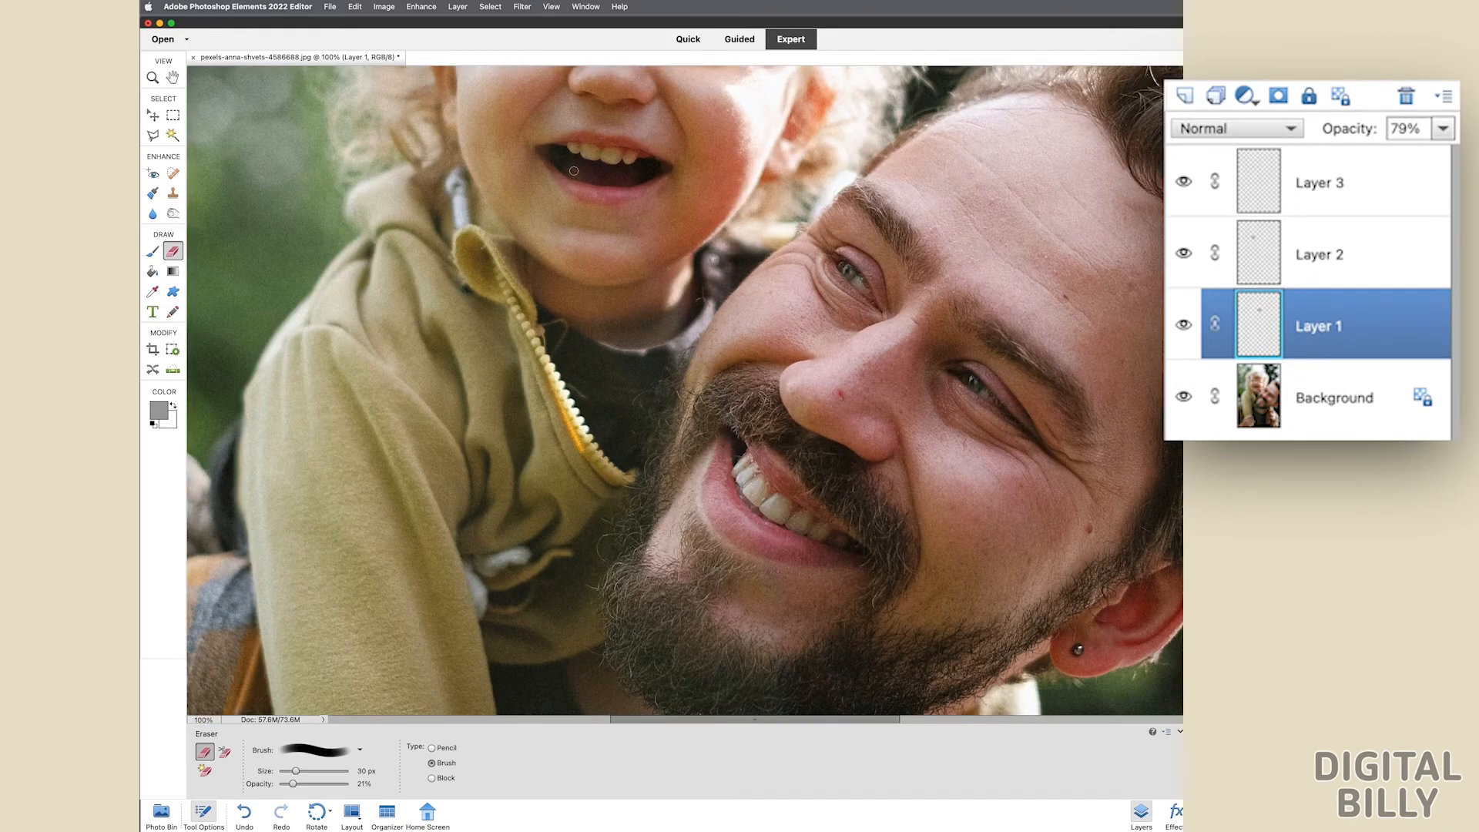
scroll(685, 391, up, 5)
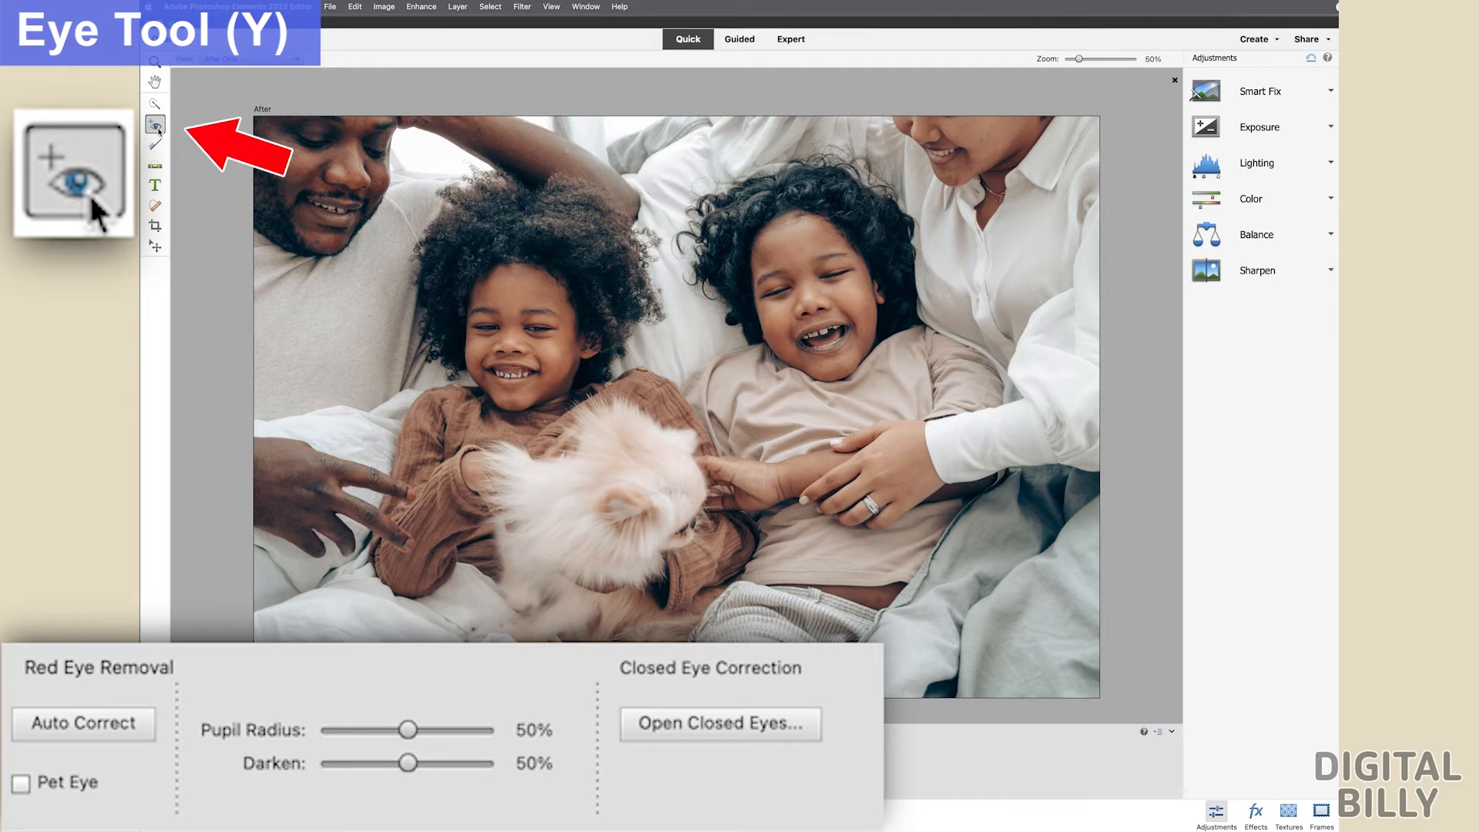
Use Open Closed Eyes on the child with the pet, loading the stock photo of the curly-haired child in a white top as eye source.
click(650, 723)
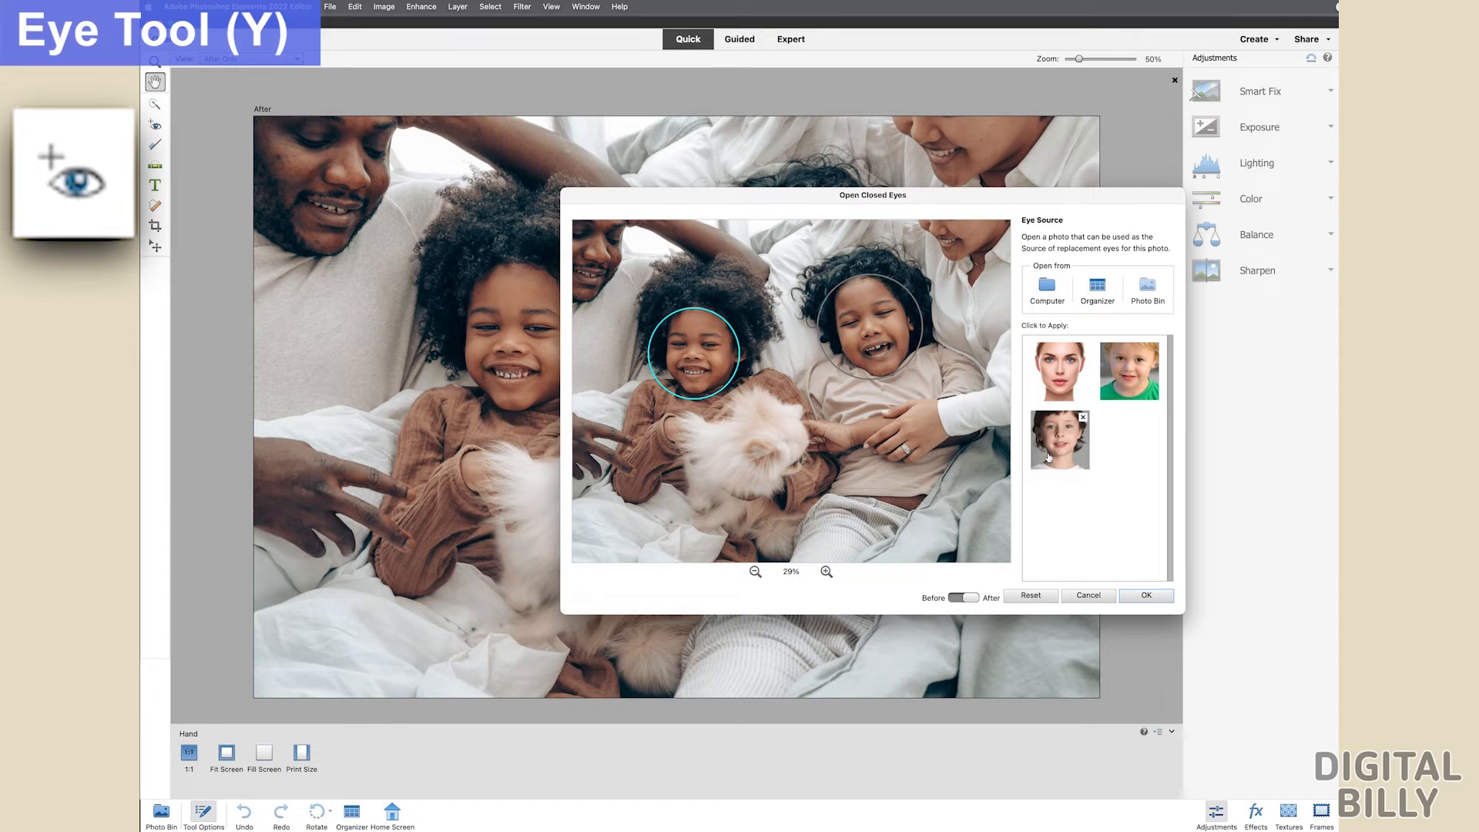
click(1045, 287)
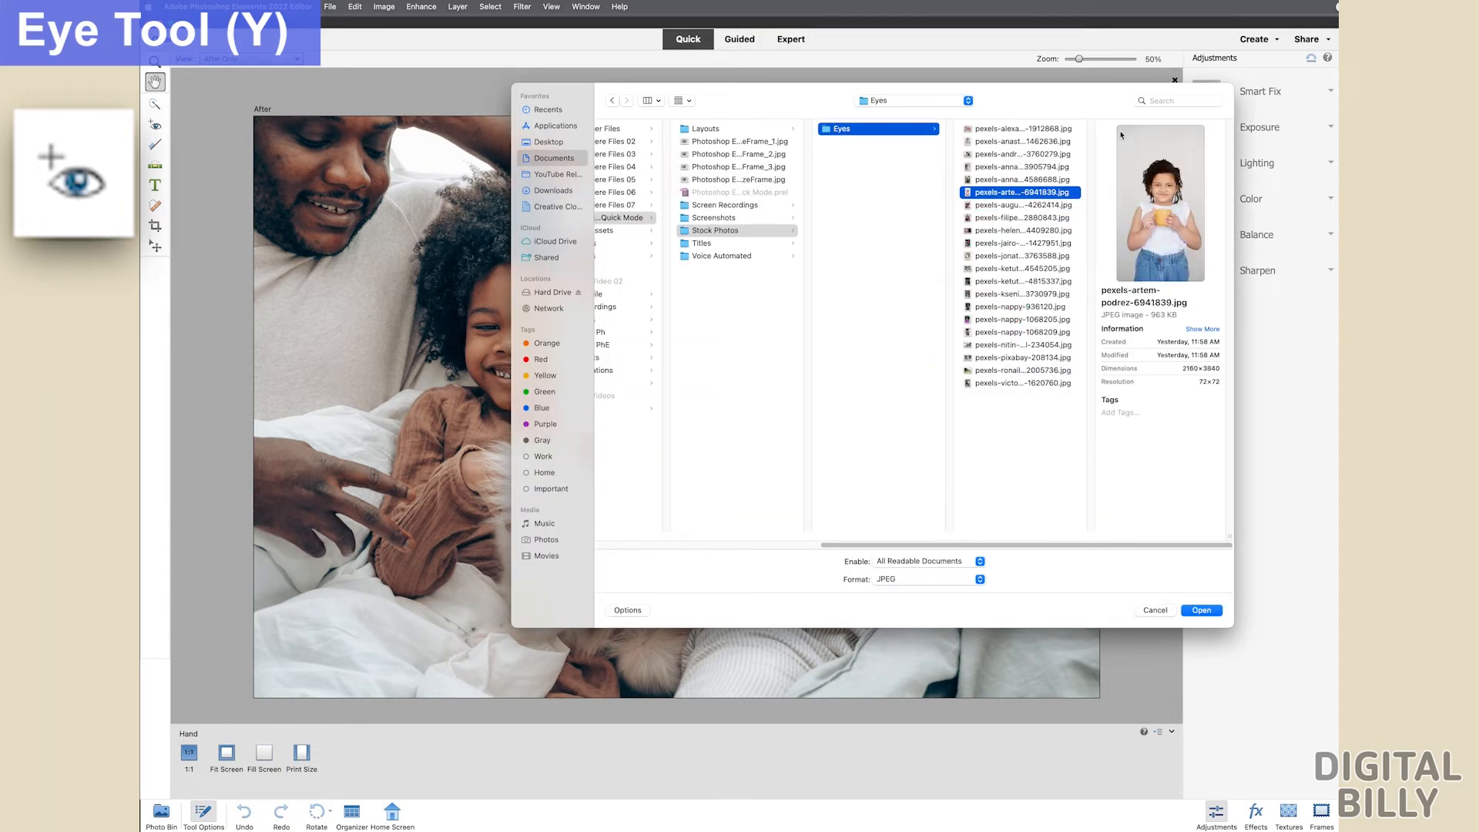
key(Return)
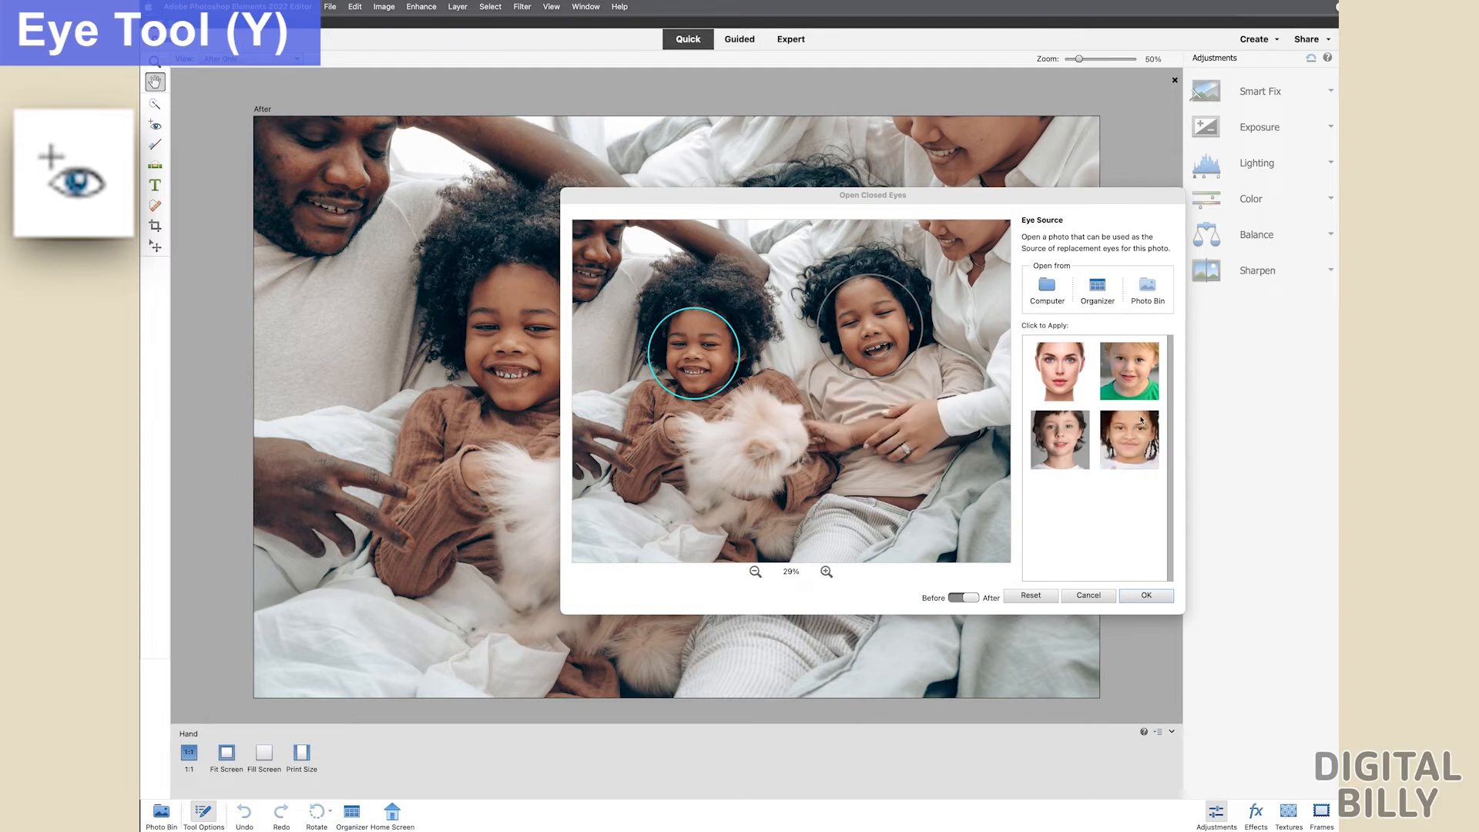
click(1131, 434)
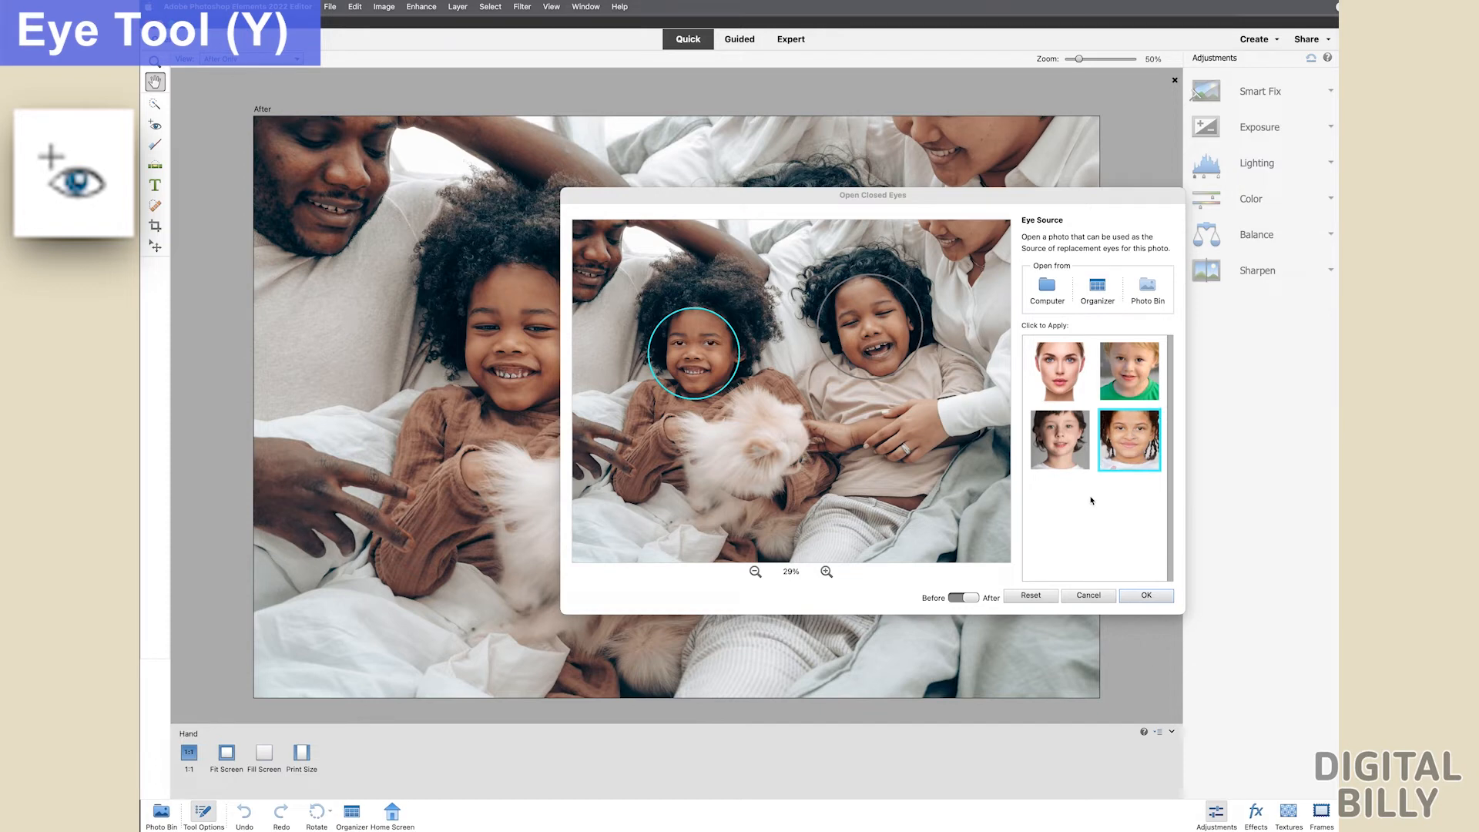
click(1131, 602)
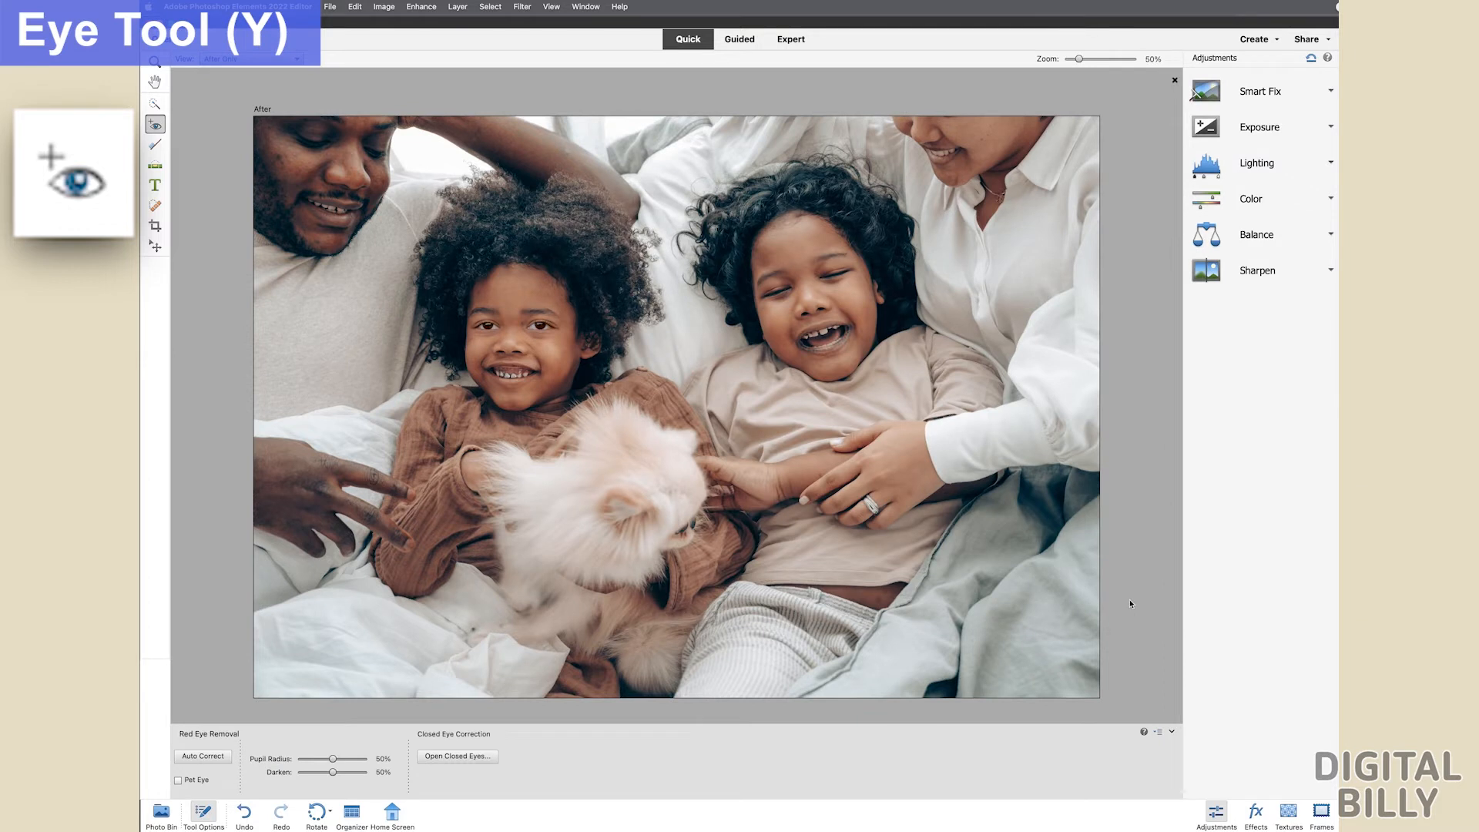
Reopen Open Closed Eyes and apply the same curly-haired child's eyes to the laughing child in the beige shirt.
click(434, 757)
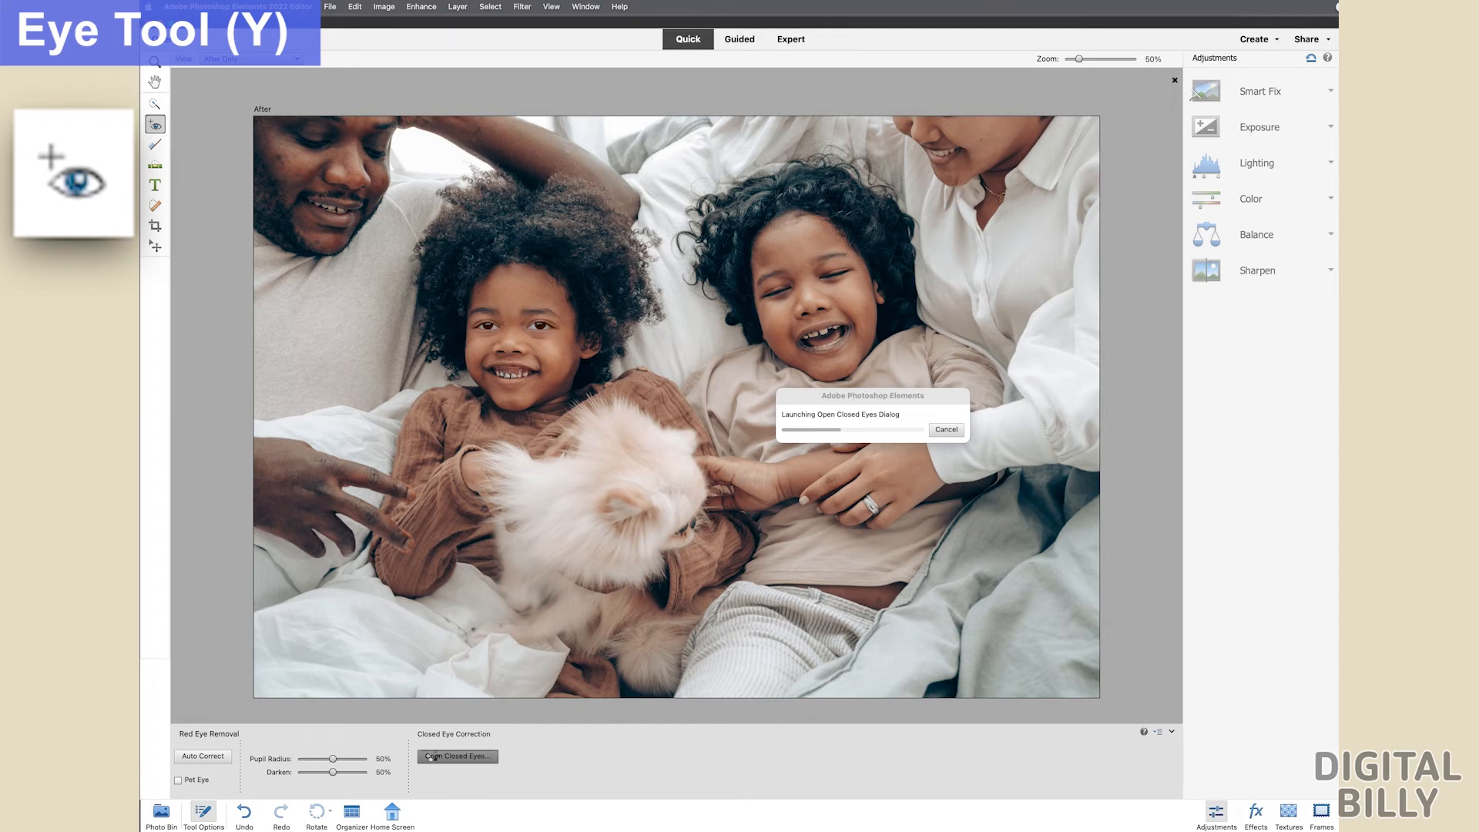
click(861, 381)
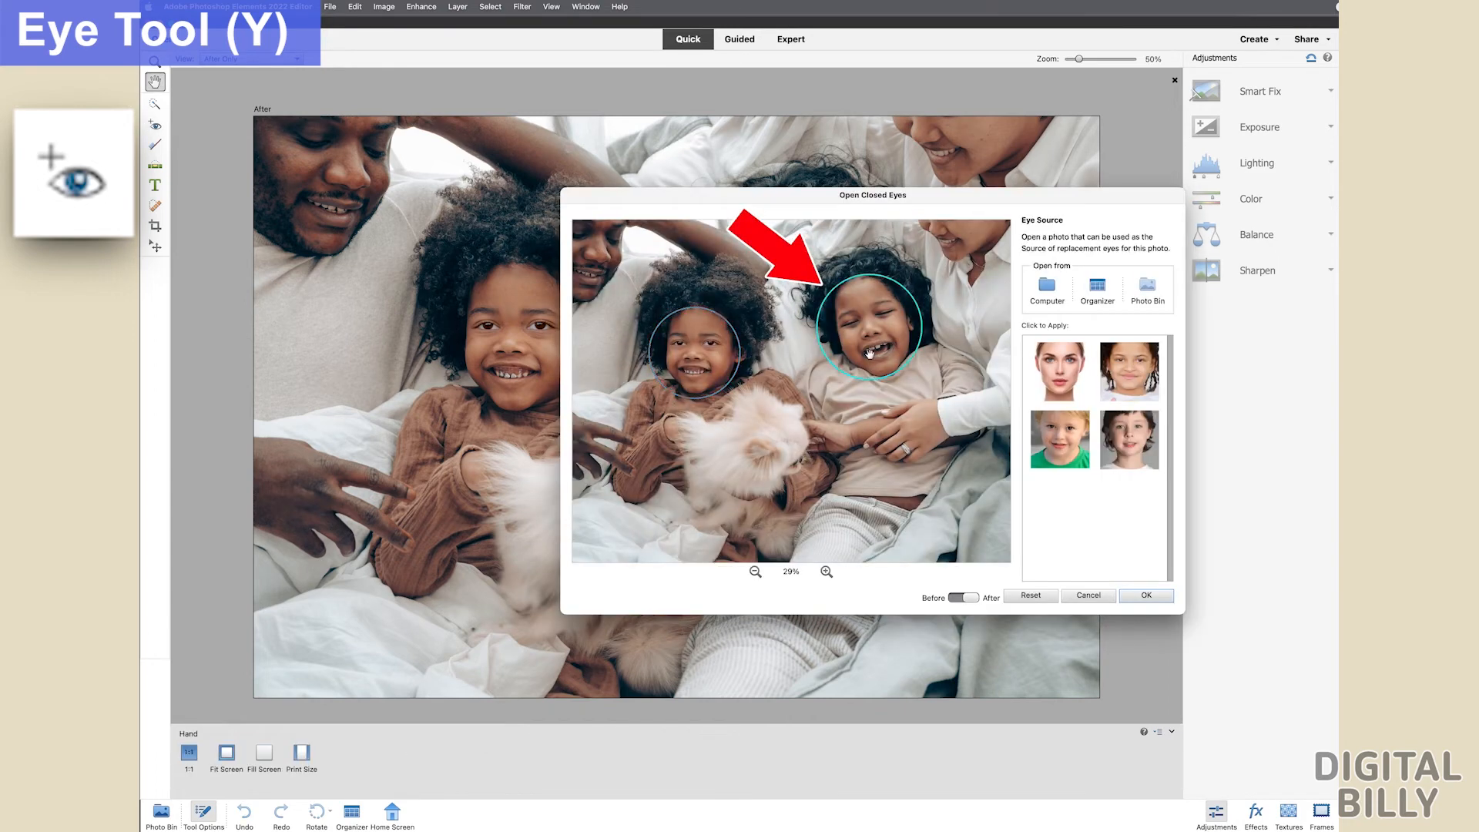
click(1139, 380)
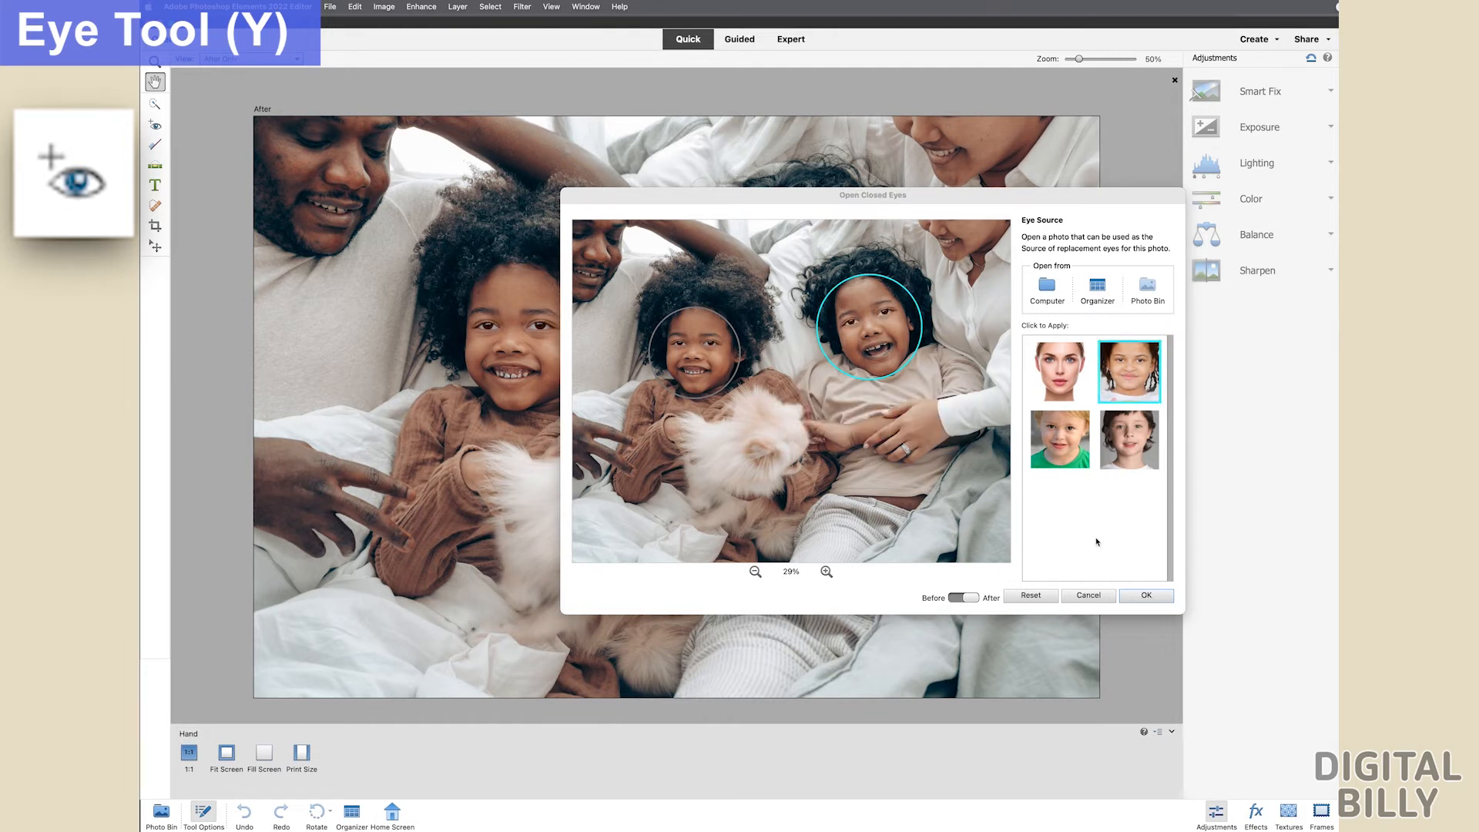
click(1145, 595)
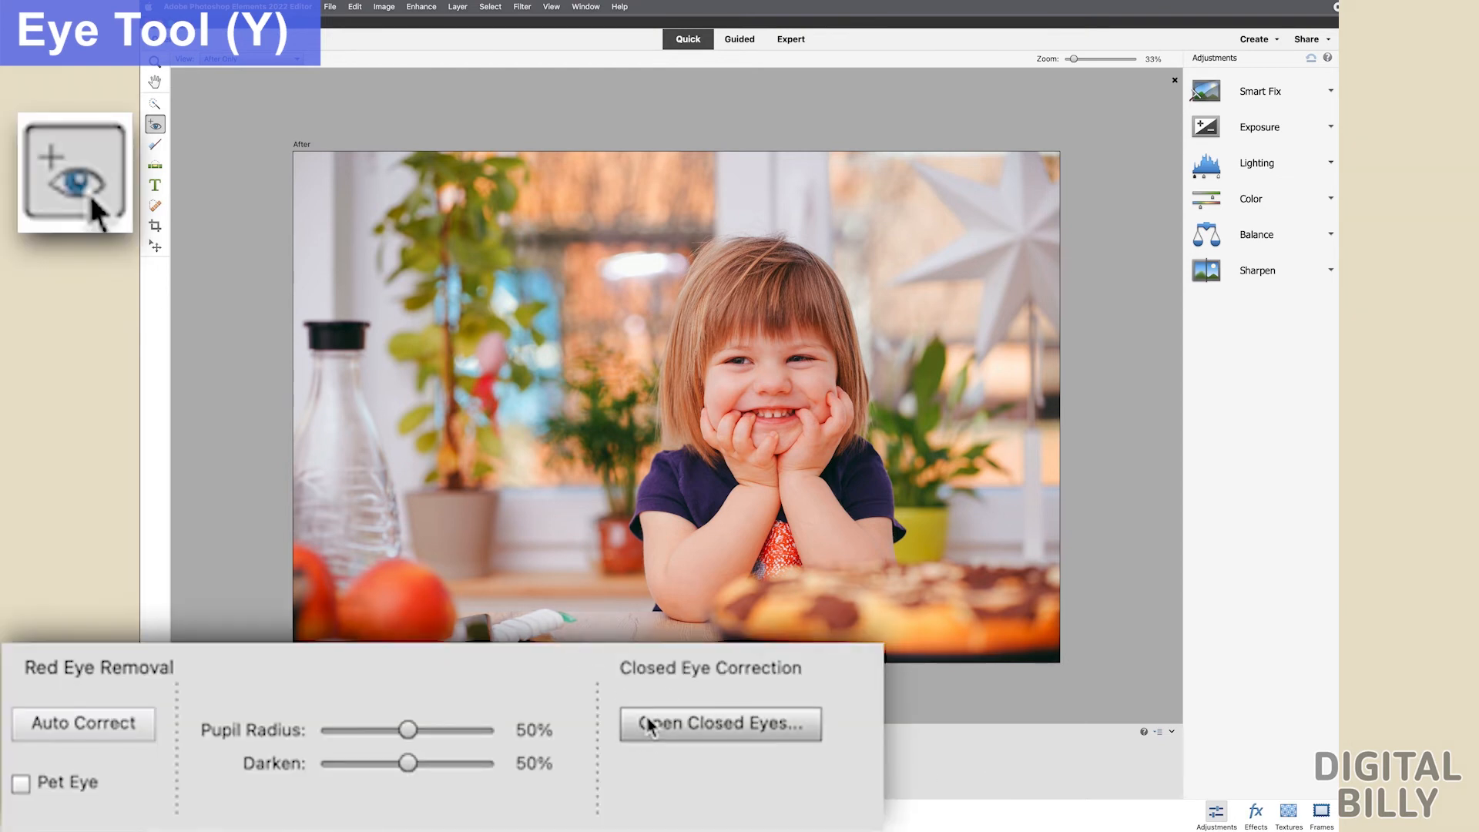
Replace the smiling girl's eyes with the elderly woman's eyes using Open Closed Eyes.
click(430, 757)
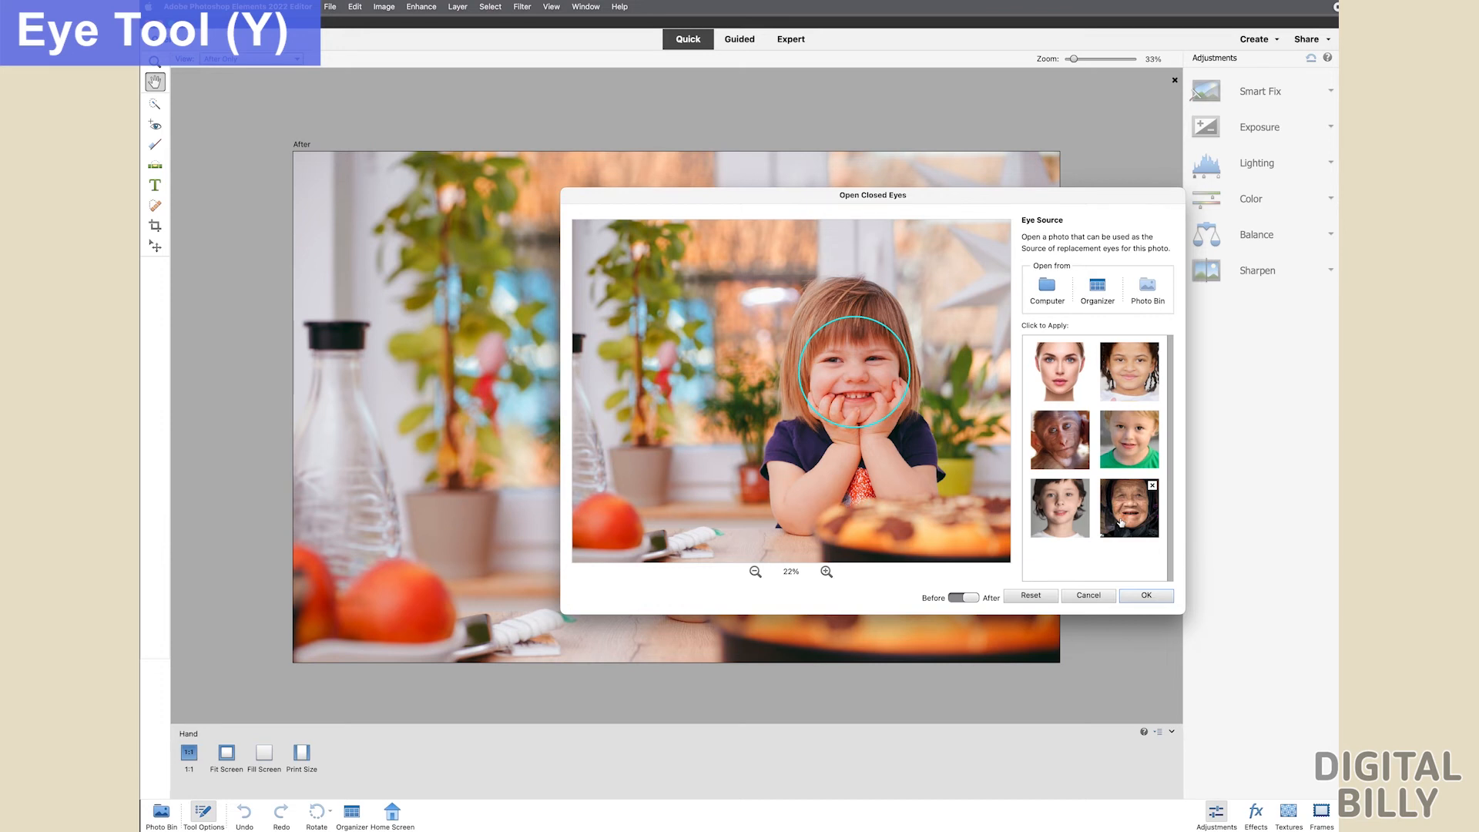
click(1121, 522)
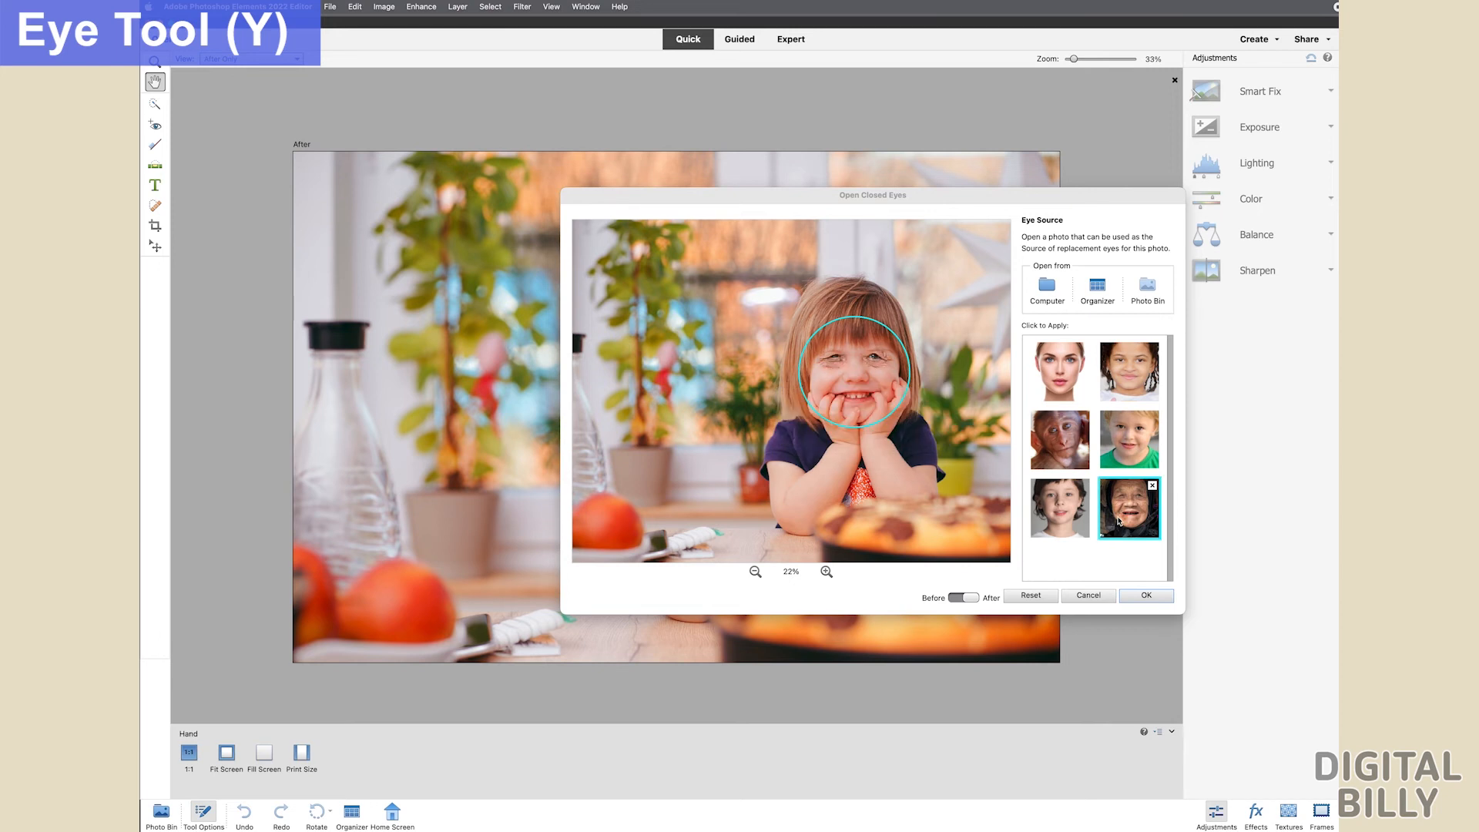
click(1141, 598)
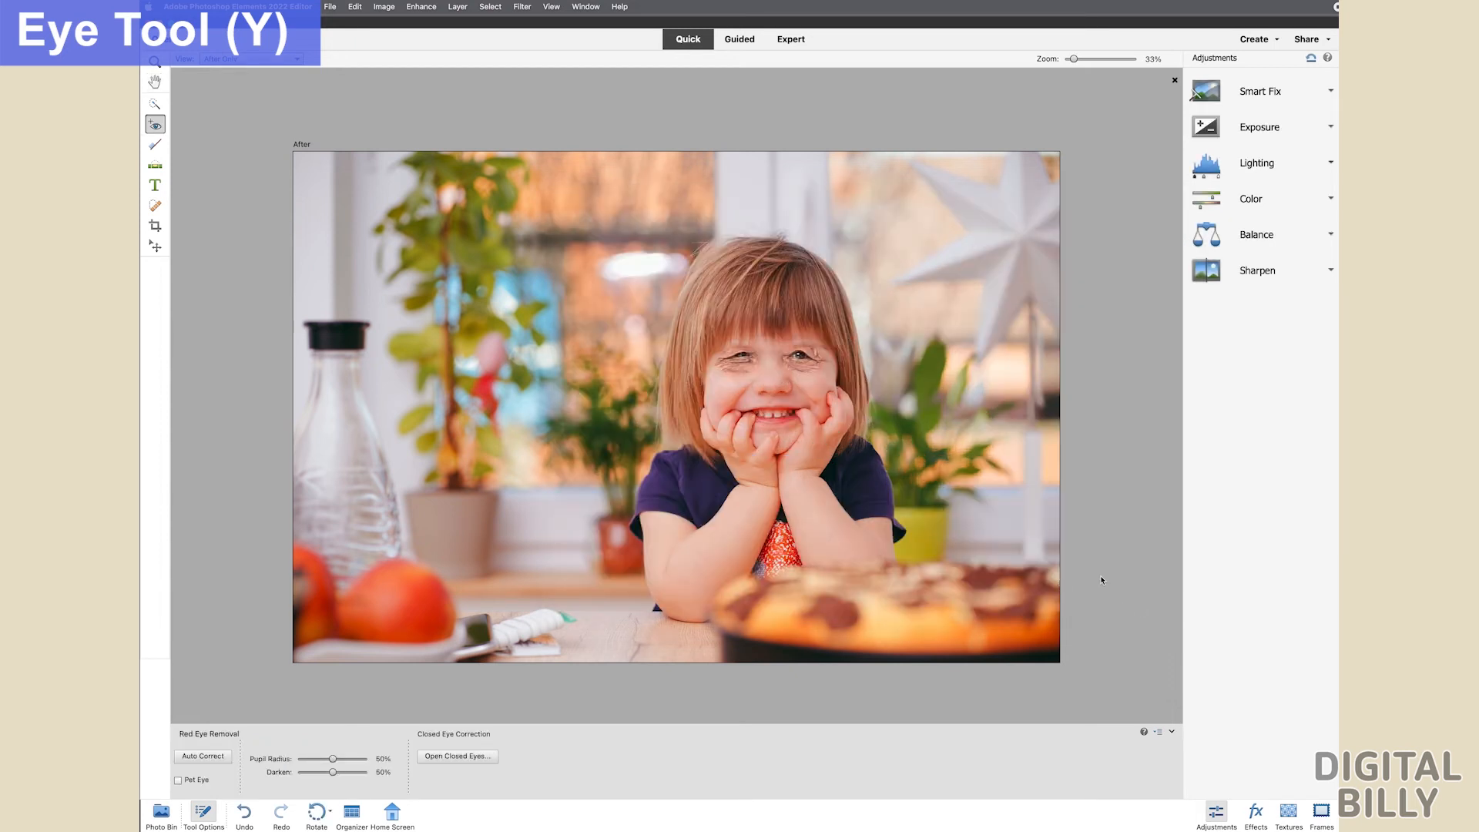
Examine the girl's replaced eyes up close at 67% and 100%, and again in the full photo.
key(super+equal)
key(super+equal)
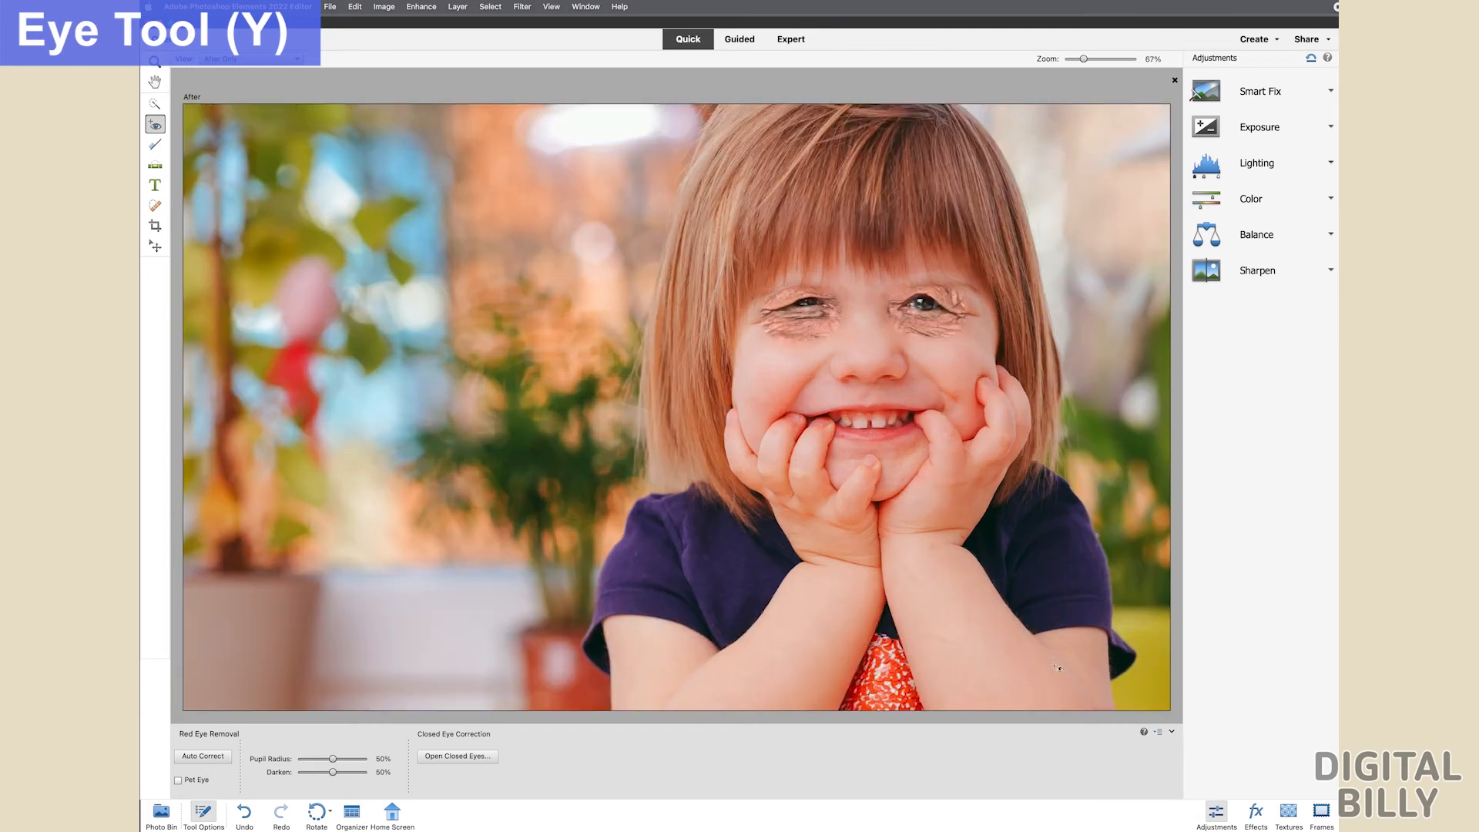
scroll(1058, 667, up, 2)
drag(1026, 627, 859, 658)
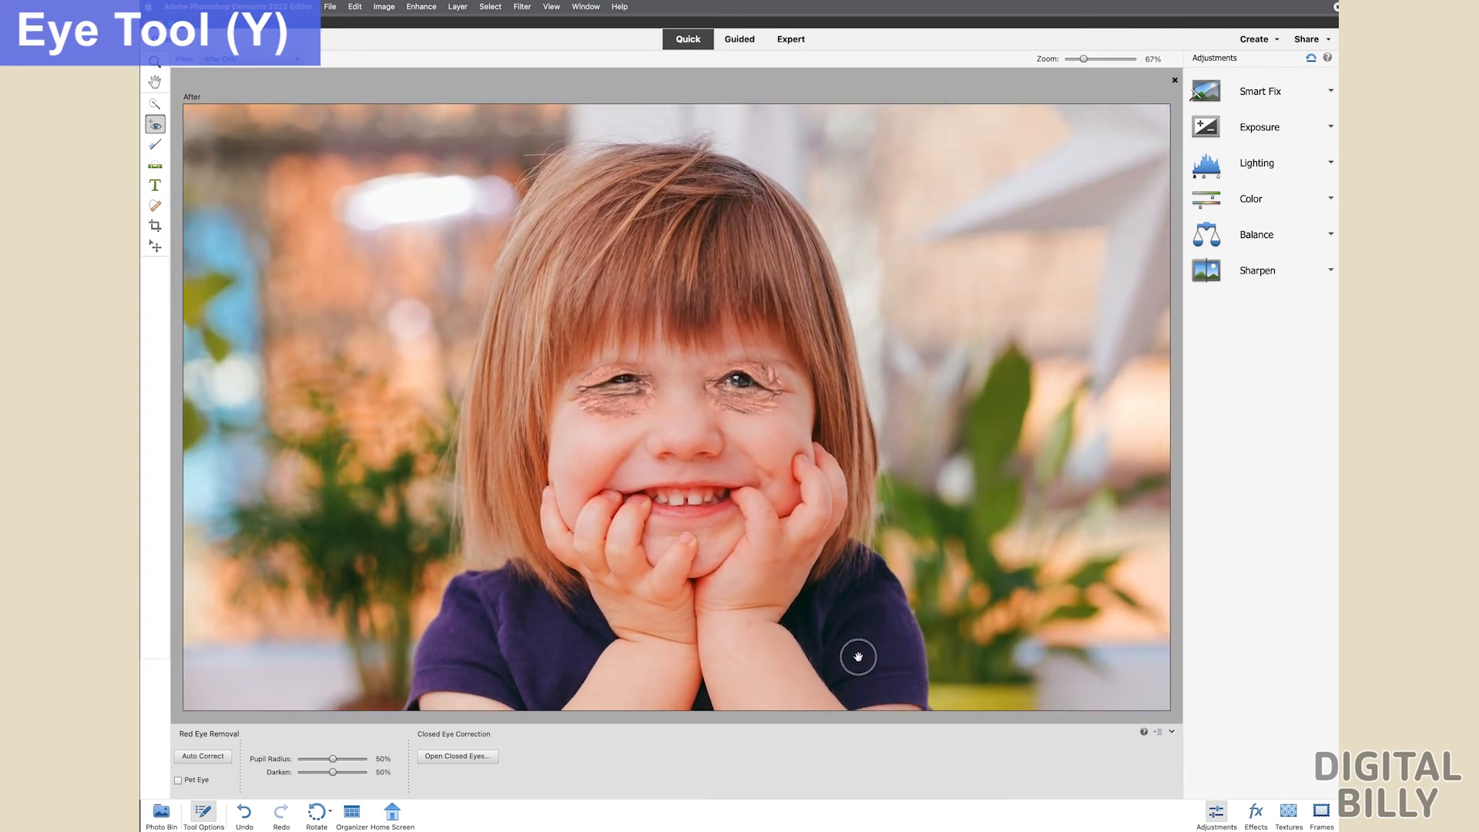
key(super+alt+0)
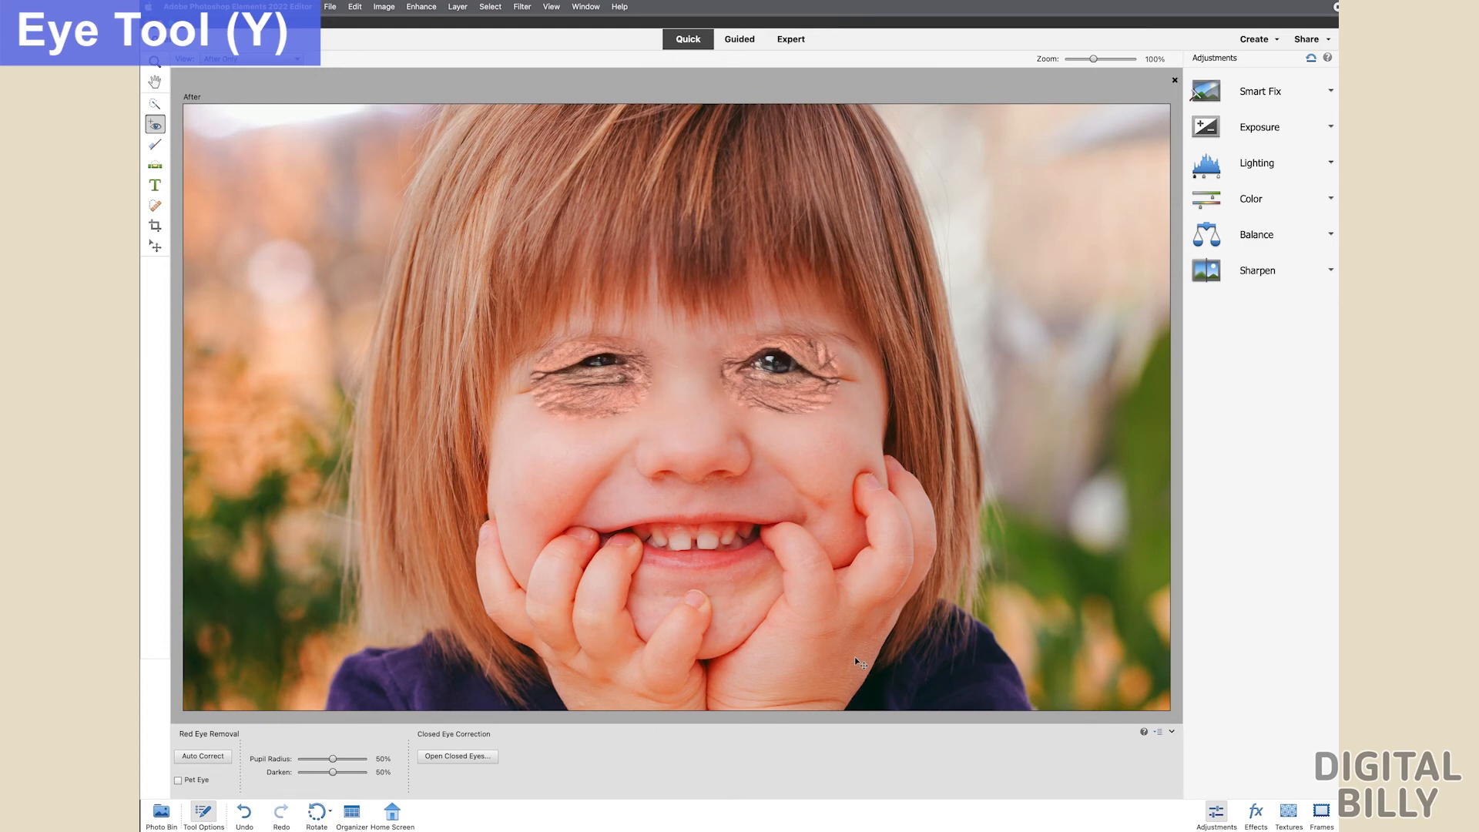
key(super+minus)
key(super+minus)
key(super+minus)
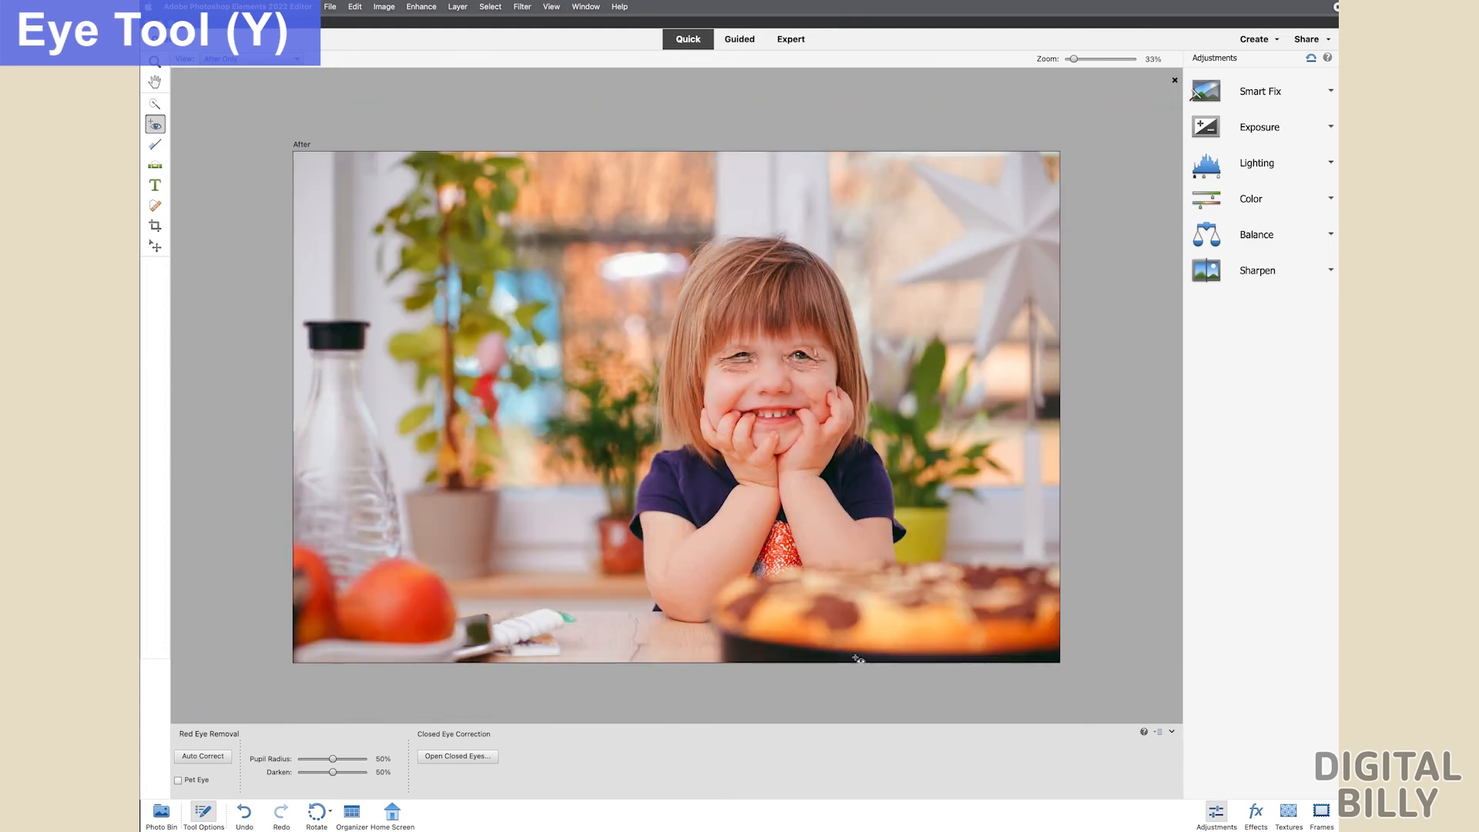